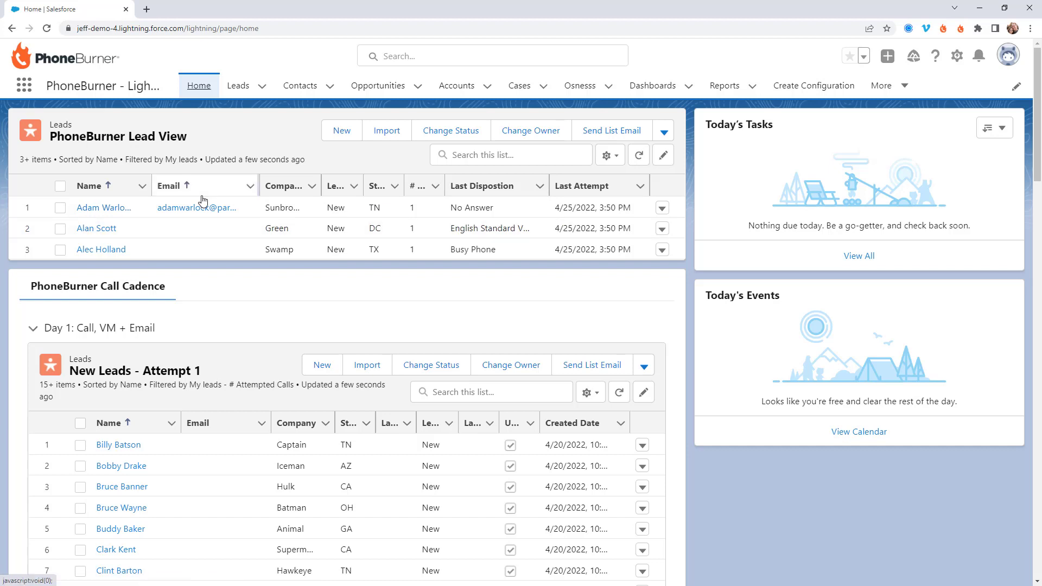
Step: Select all three leads in the PhoneBurner Lead View list, then scroll down to the Call Cadence stages
{"action": "left_click", "coordinate": [61, 186]}
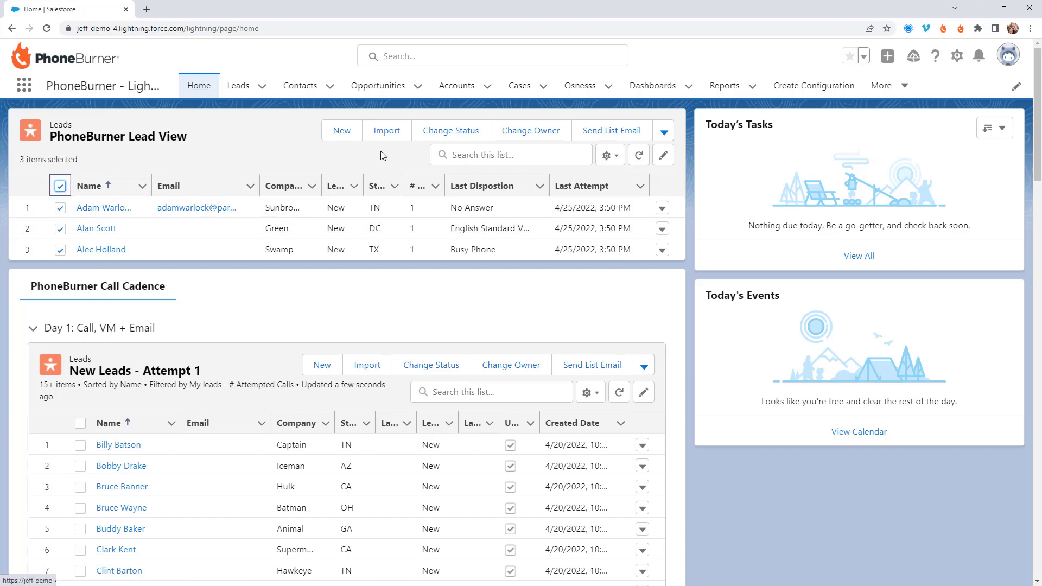
{"action": "left_click", "coordinate": [664, 132]}
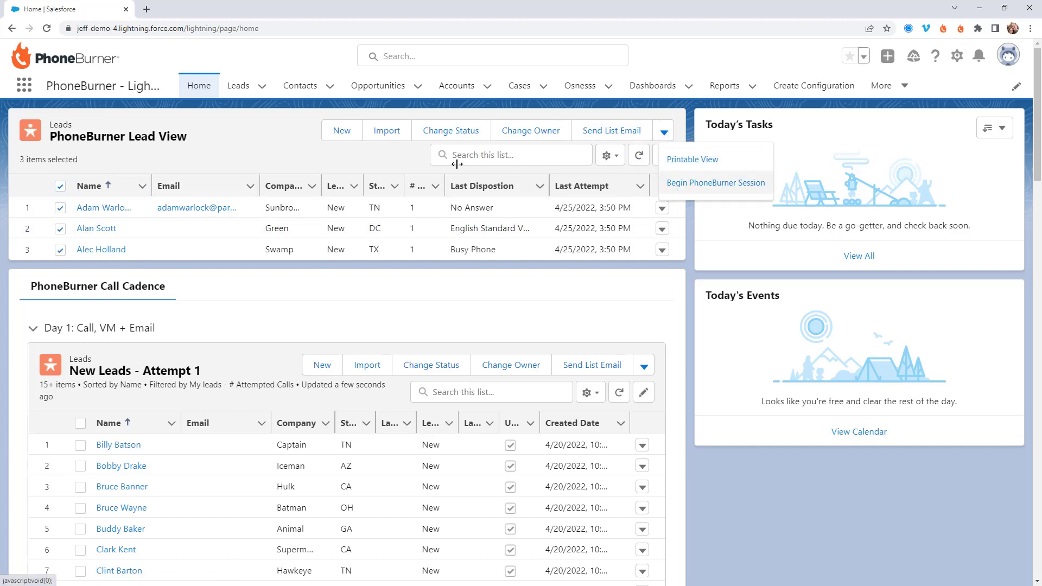
{"action": "left_click", "coordinate": [240, 147]}
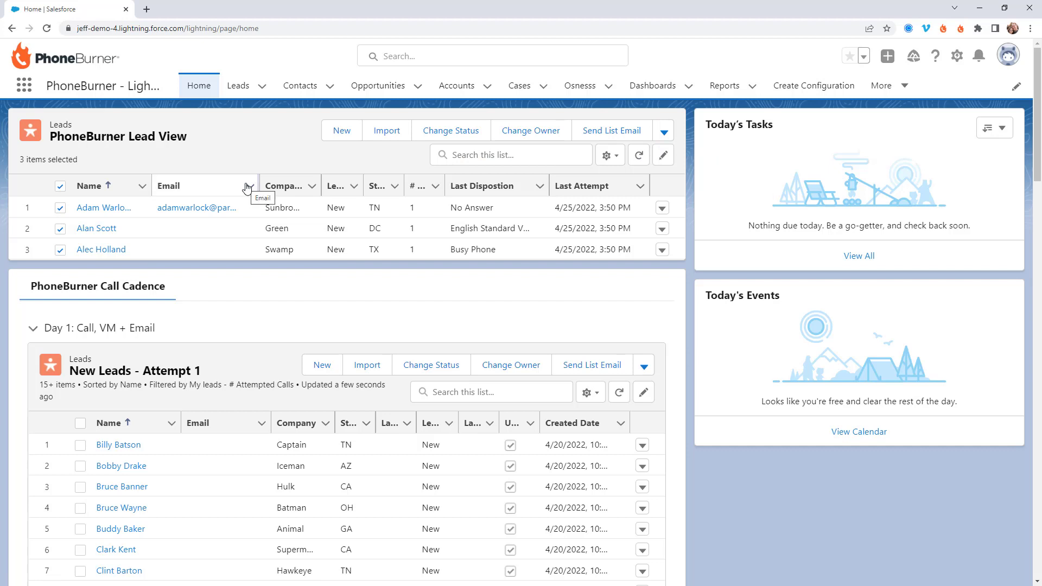
{"action": "scroll", "coordinate": [244, 189], "scroll_direction": "down", "scroll_amount": 2}
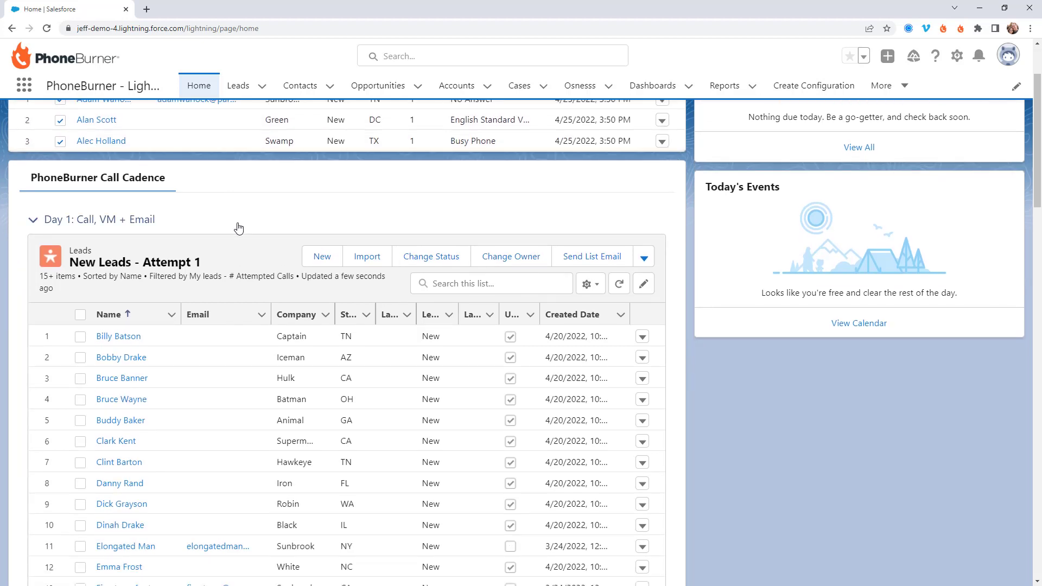
{"action": "scroll", "coordinate": [240, 227], "scroll_direction": "down", "scroll_amount": 3}
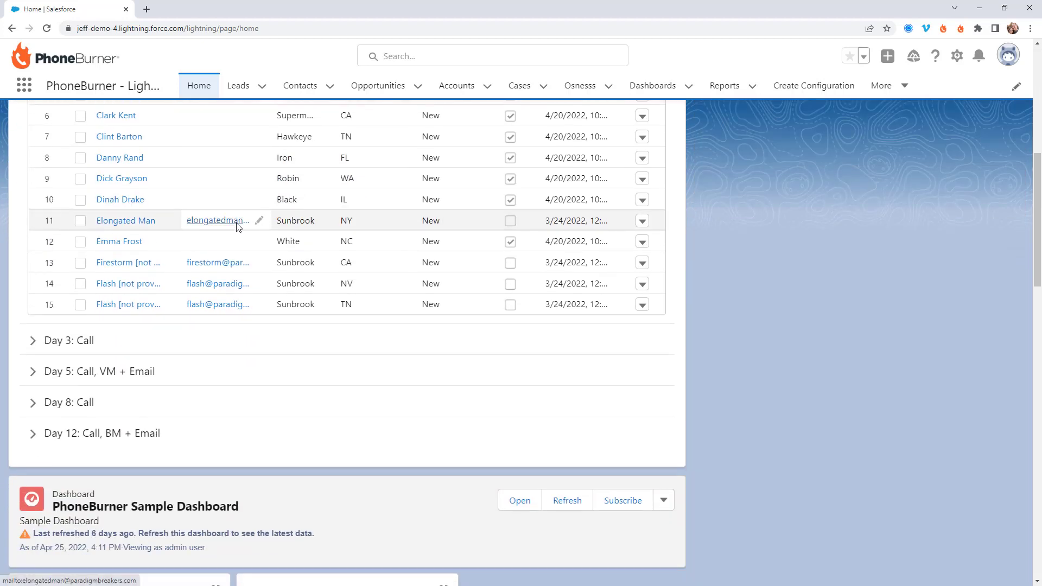
{"action": "scroll", "coordinate": [238, 228], "scroll_direction": "up", "scroll_amount": 2}
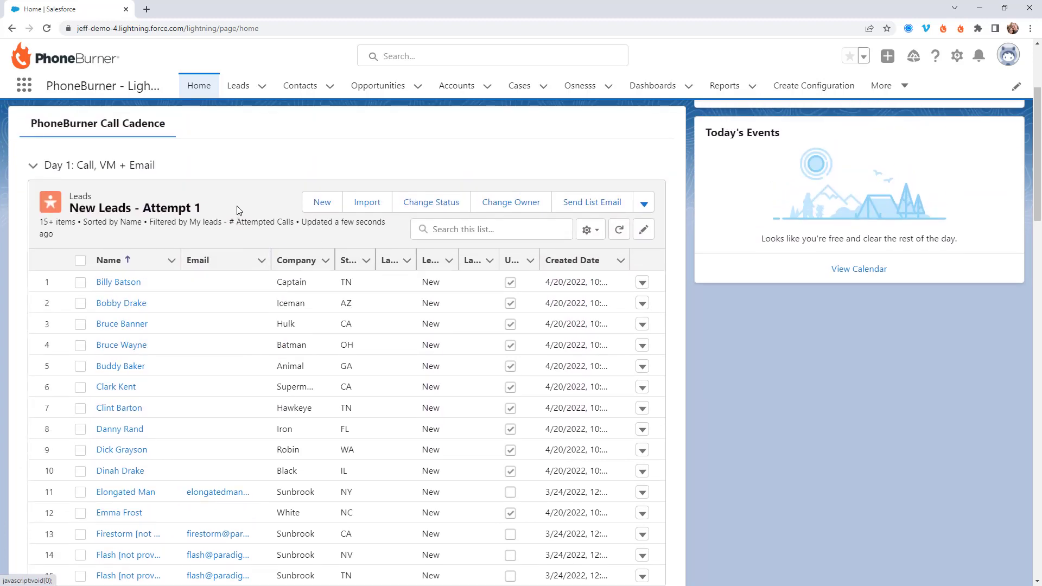
{"action": "scroll", "coordinate": [236, 206], "scroll_direction": "down", "scroll_amount": 2}
{"action": "scroll", "coordinate": [221, 226], "scroll_direction": "up", "scroll_amount": 1}
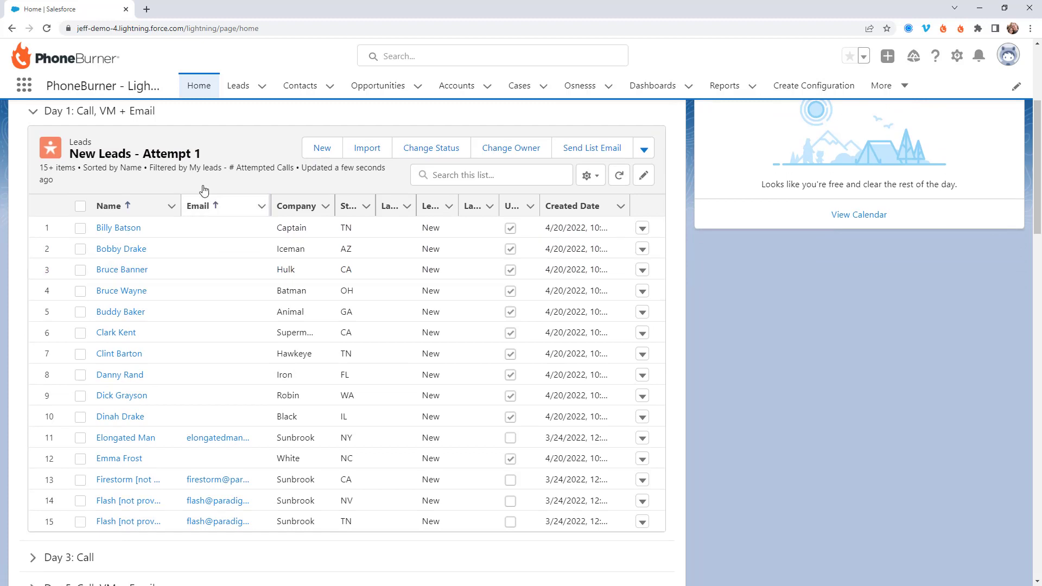
{"action": "scroll", "coordinate": [181, 186], "scroll_direction": "down", "scroll_amount": 4}
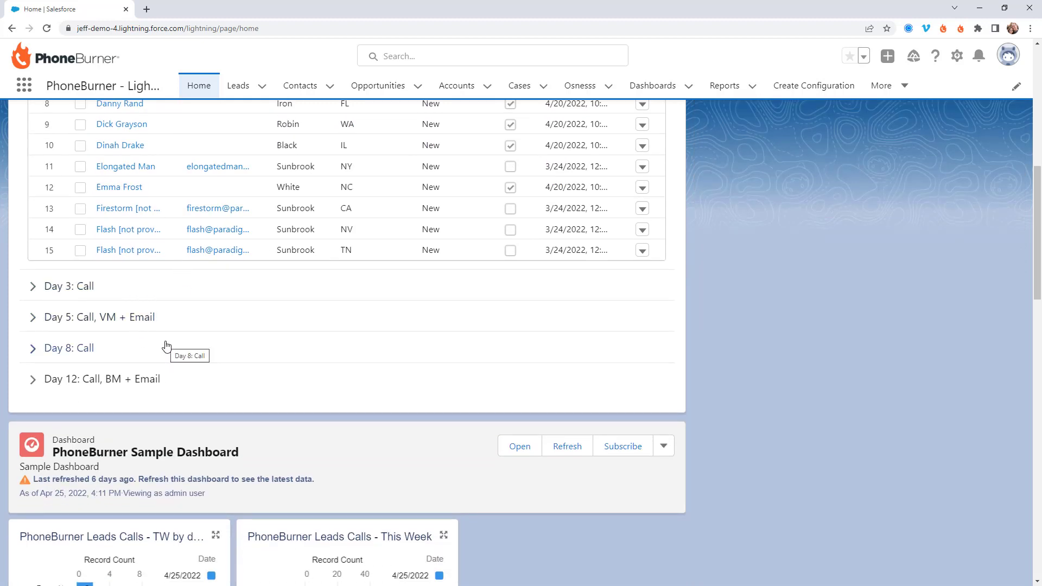
Step: Expand the Day 3: Call cadence stage to reveal its Attempt 2 list of three leads
{"action": "left_click", "coordinate": [56, 288]}
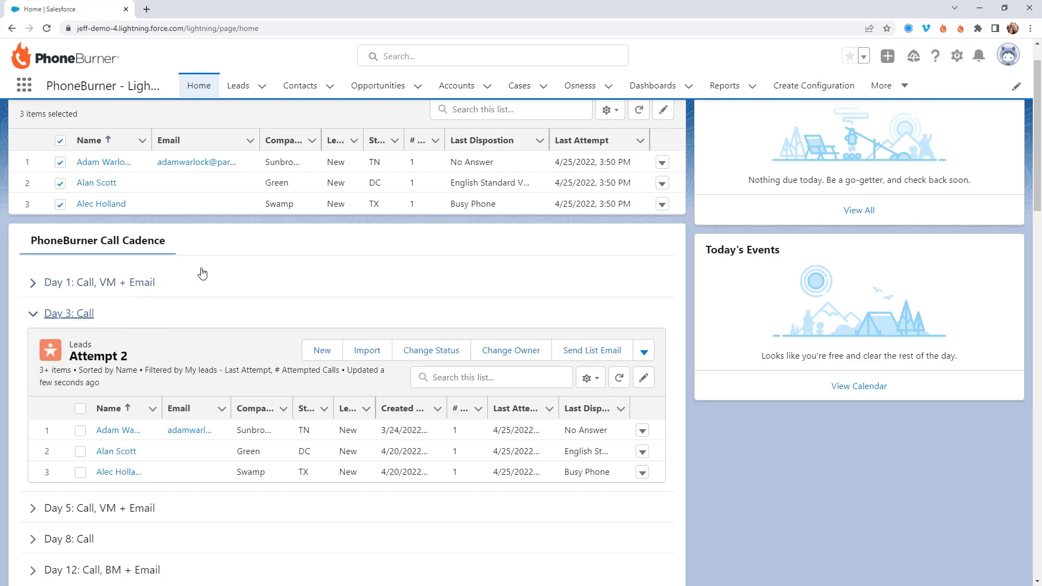
{"action": "scroll", "coordinate": [199, 272], "scroll_direction": "down", "scroll_amount": 1}
{"action": "scroll", "coordinate": [184, 261], "scroll_direction": "up", "scroll_amount": 2}
{"action": "scroll", "coordinate": [181, 257], "scroll_direction": "down", "scroll_amount": 10}
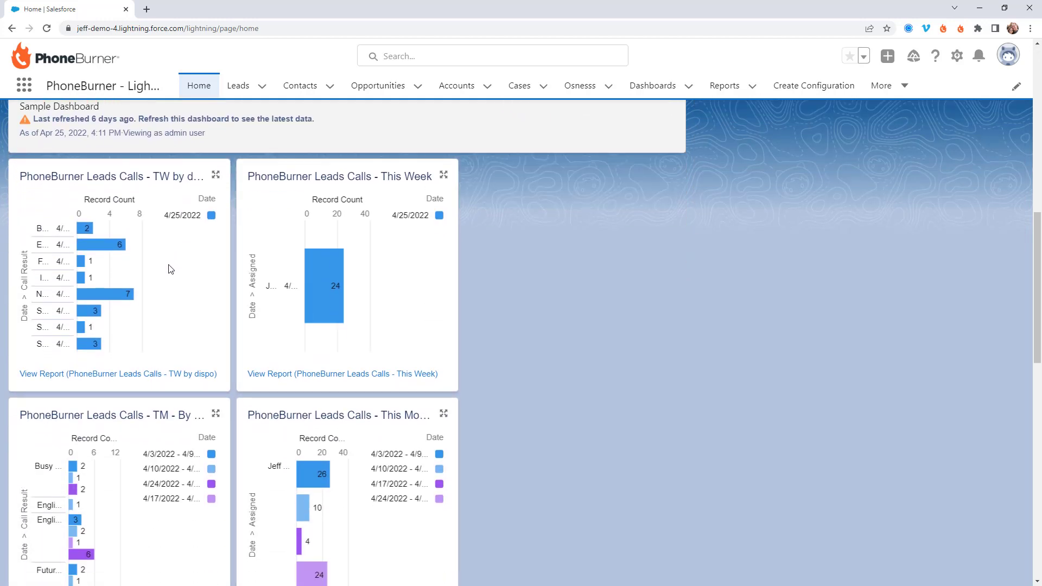
{"action": "scroll", "coordinate": [169, 270], "scroll_direction": "down", "scroll_amount": 1}
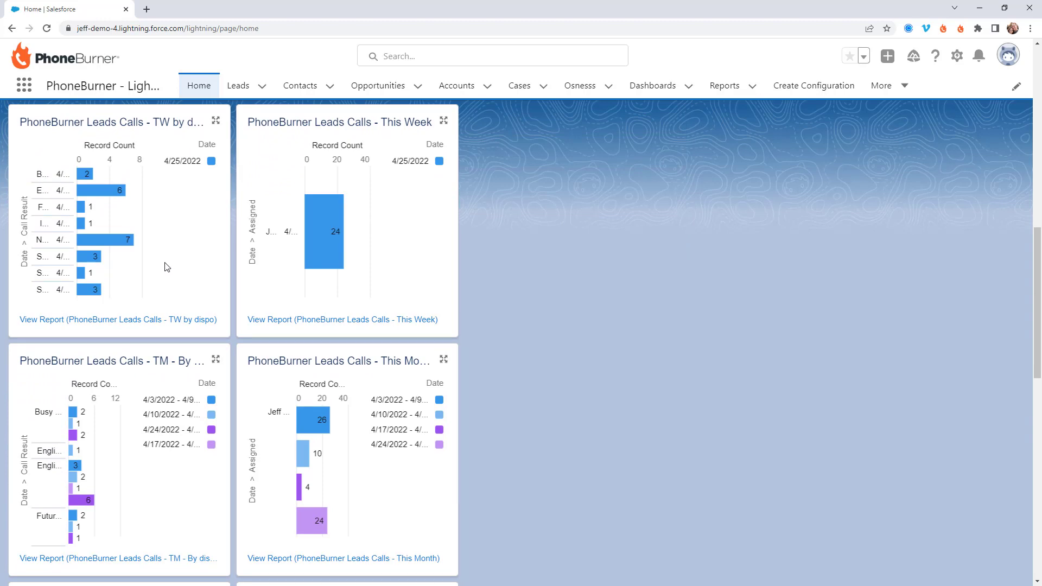
{"action": "scroll", "coordinate": [165, 262], "scroll_direction": "up", "scroll_amount": 12}
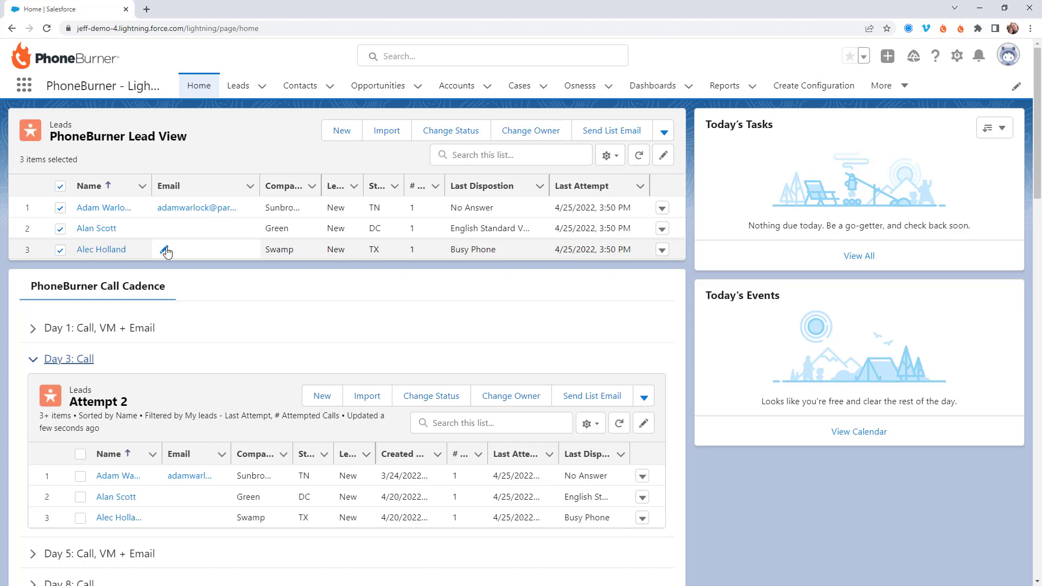
Step: On the Leads tab, keep the All Open Leads view and select all 50 leads
{"action": "left_click", "coordinate": [241, 88]}
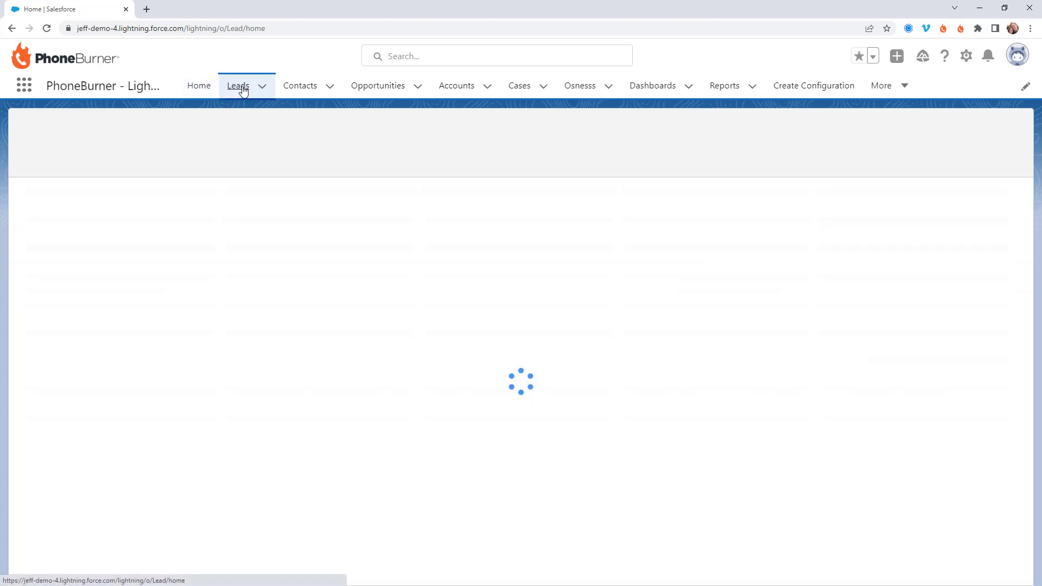
{"action": "left_click", "coordinate": [142, 138]}
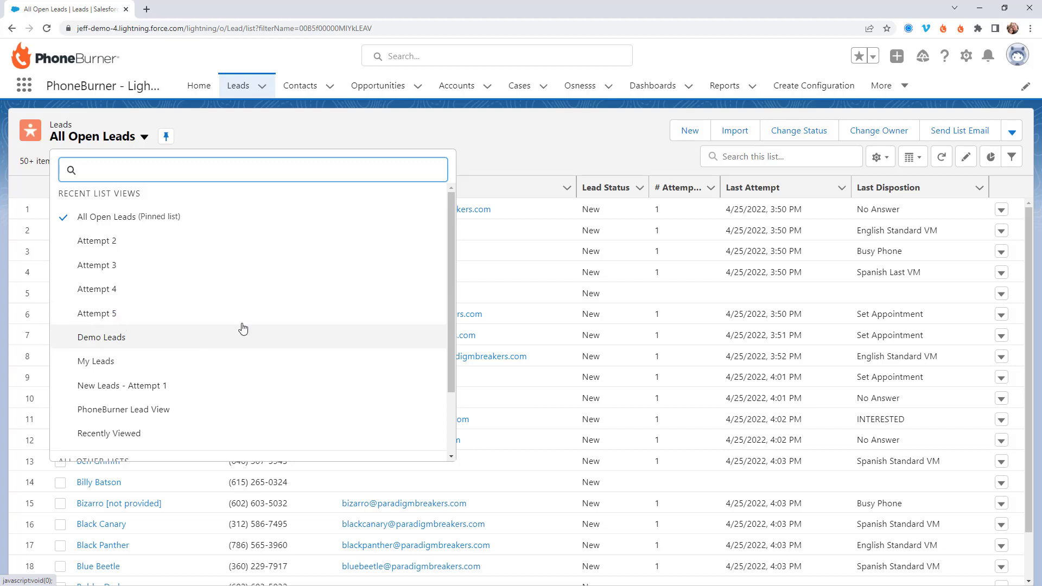
{"action": "left_click", "coordinate": [513, 137]}
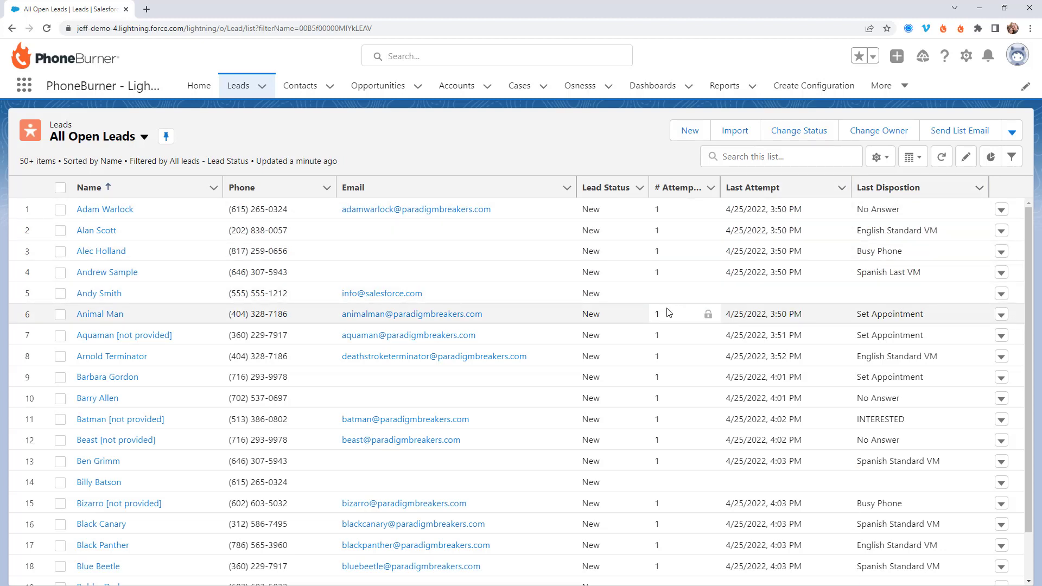
{"action": "left_click", "coordinate": [61, 188]}
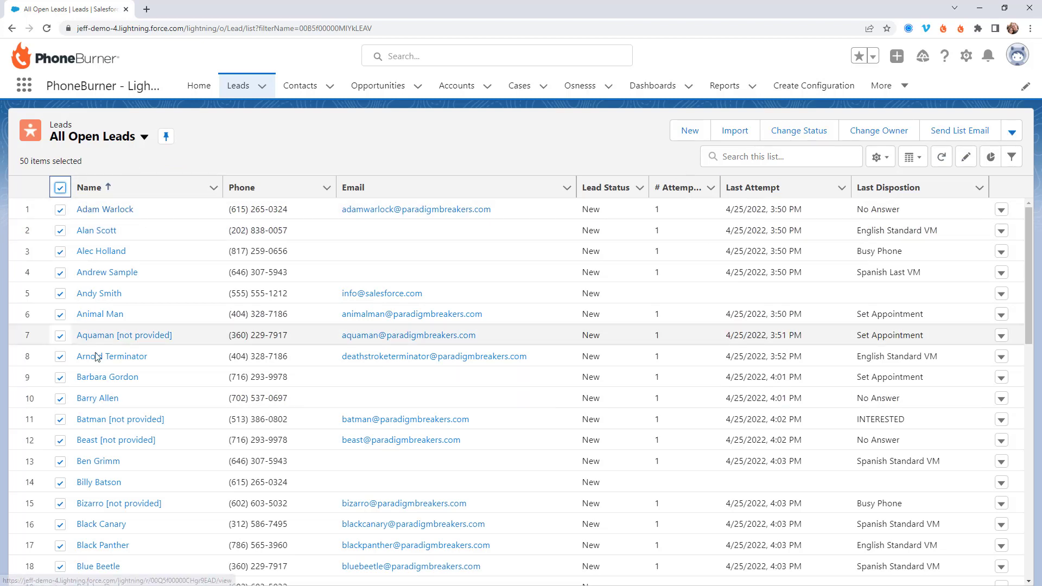
Step: Begin a PhoneBurner session for the 50 selected leads, sorted by Name ascending
{"action": "left_click", "coordinate": [1011, 132]}
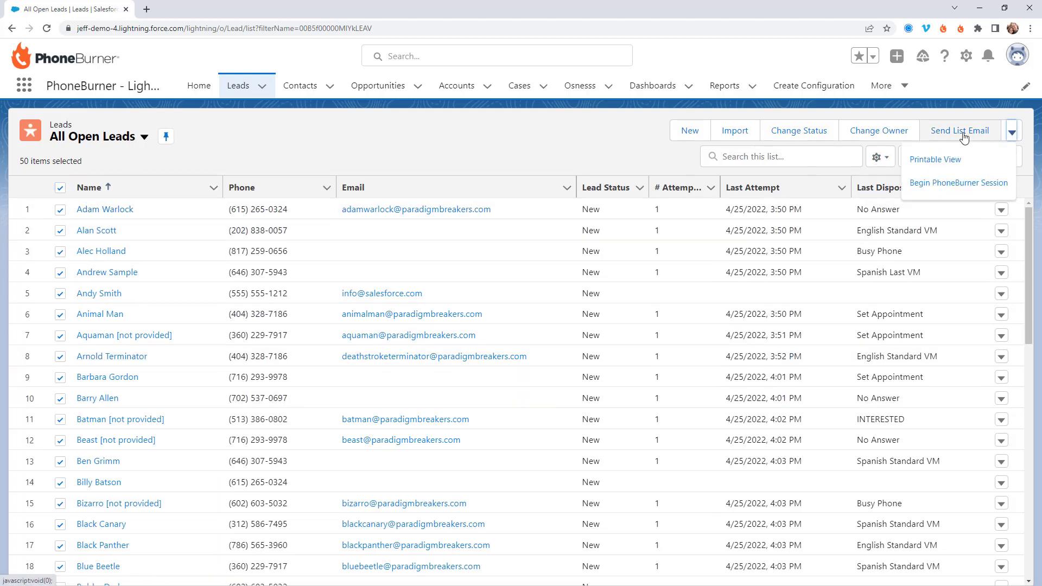
{"action": "left_click", "coordinate": [928, 184]}
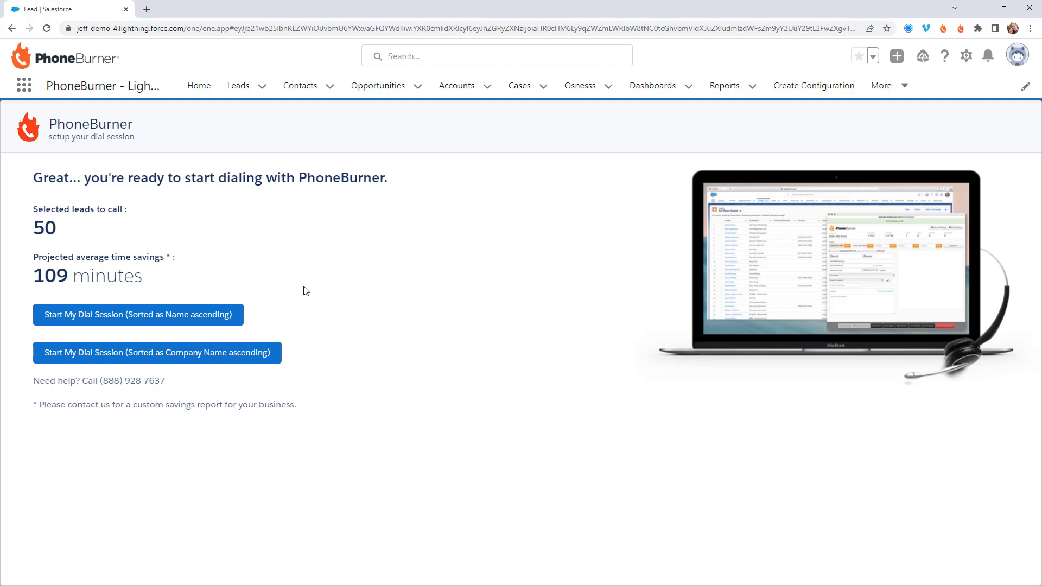
{"action": "left_click", "coordinate": [184, 320]}
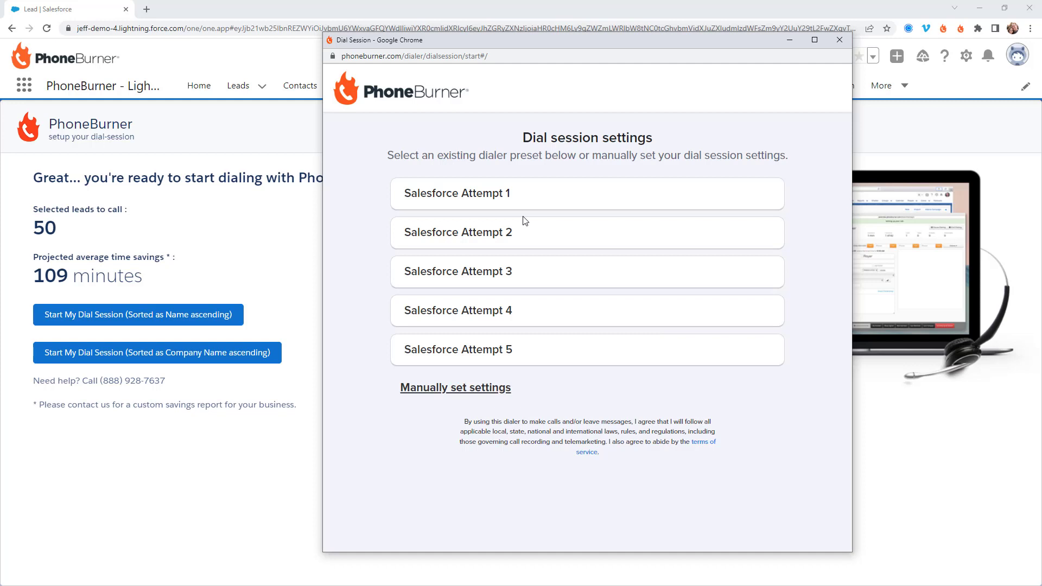
Step: Start dialing with the Salesforce Attempt 1 preset and drop English Standard voicemails on the first two leads
{"action": "left_click", "coordinate": [456, 197]}
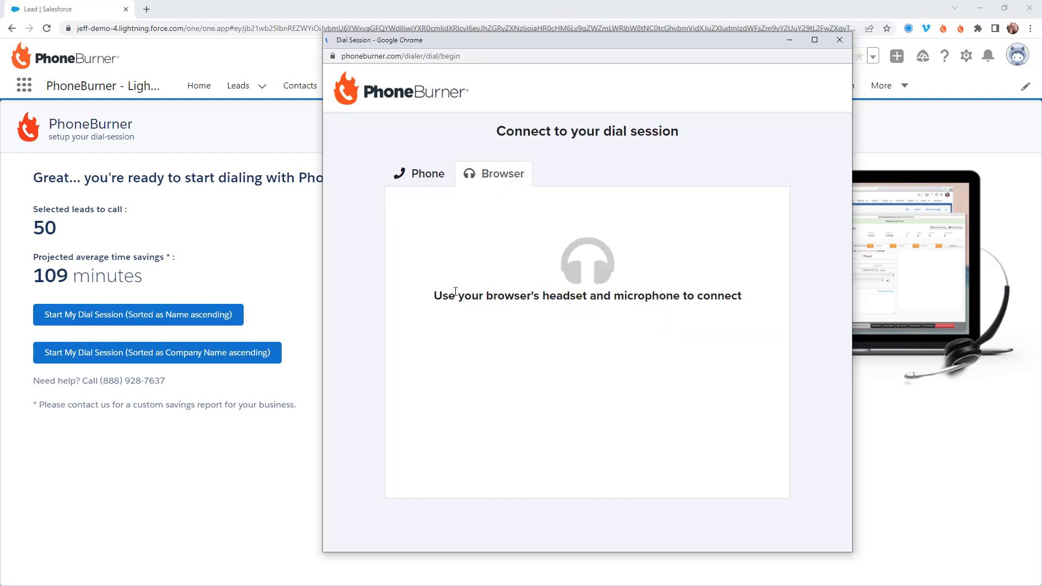
{"action": "left_click", "coordinate": [578, 390]}
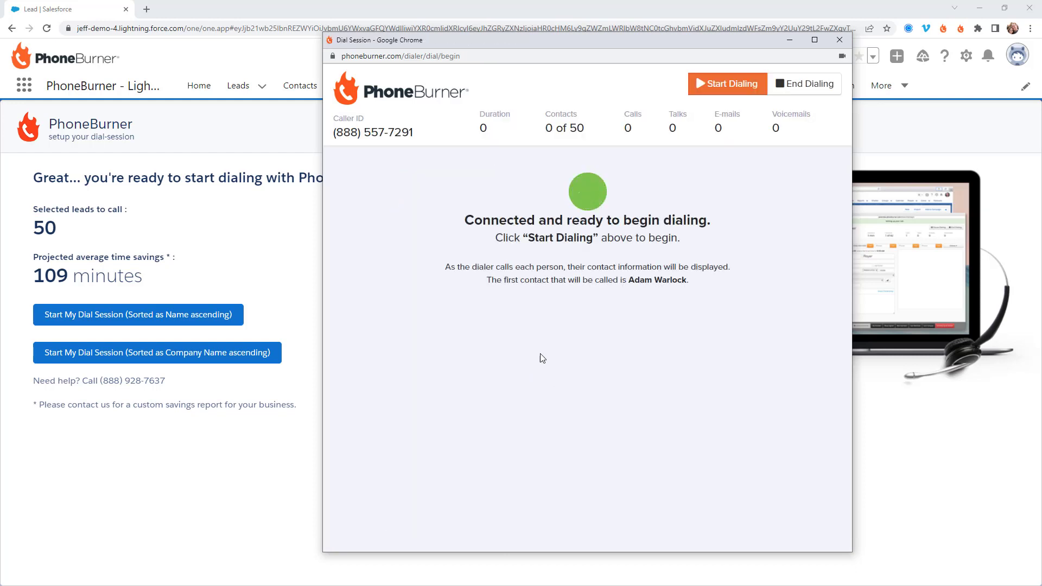
{"action": "left_click", "coordinate": [725, 85]}
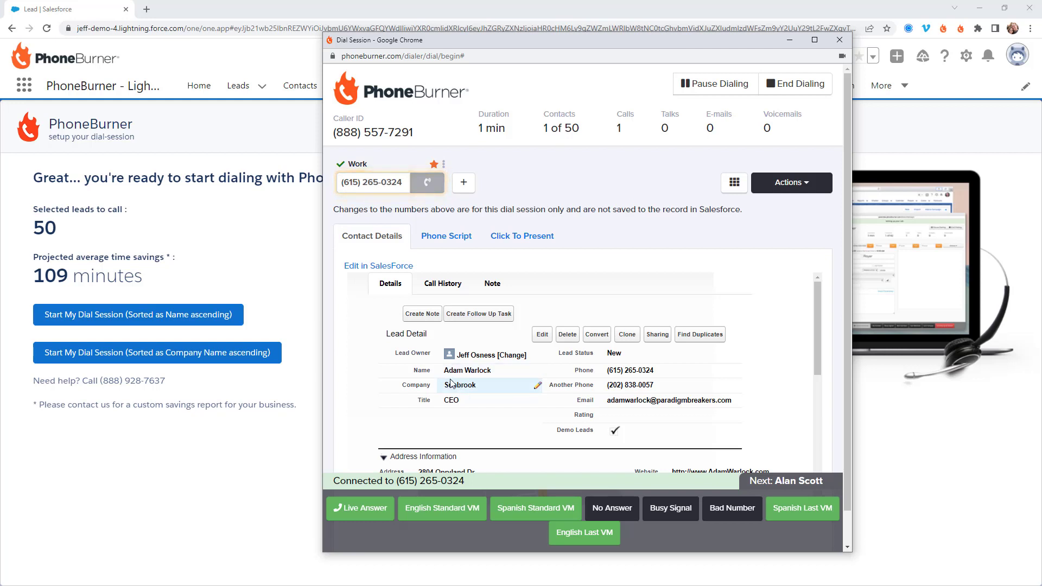
{"action": "left_click", "coordinate": [445, 514]}
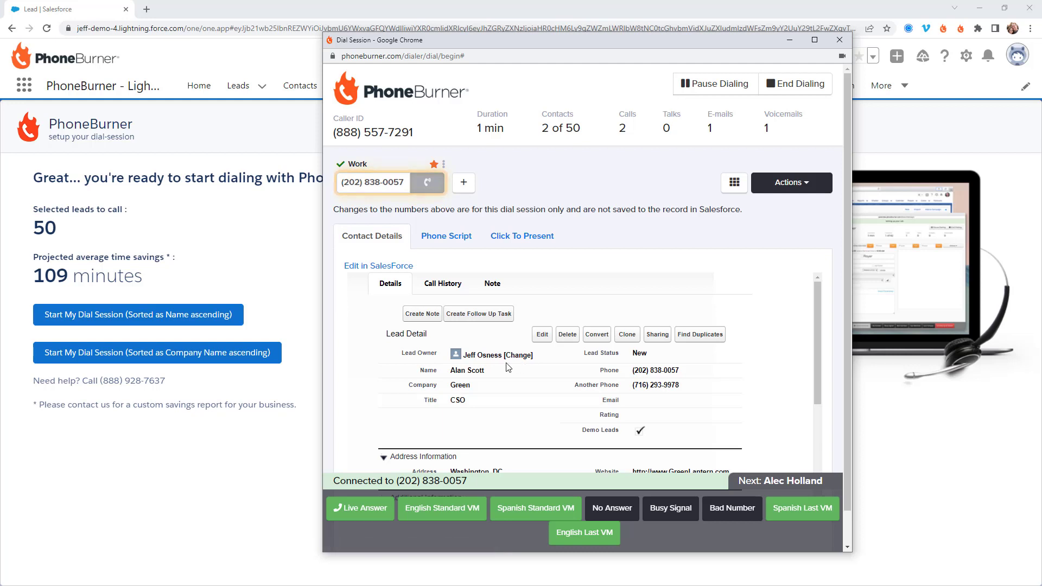
{"action": "left_click", "coordinate": [449, 511]}
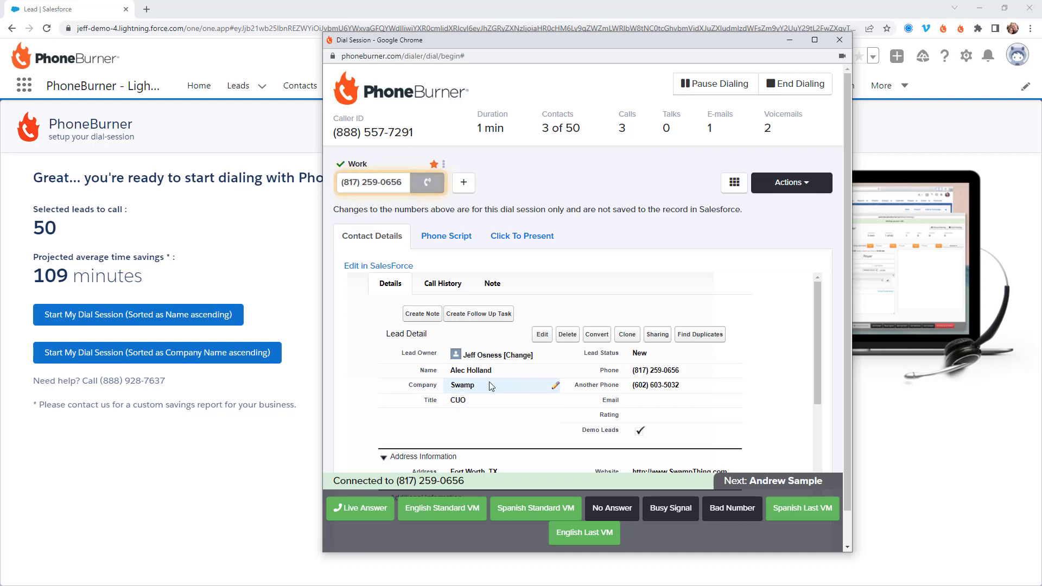
Step: Mark the third lead's call as Live Answer, end it, and review the disposition options
{"action": "left_click", "coordinate": [374, 516]}
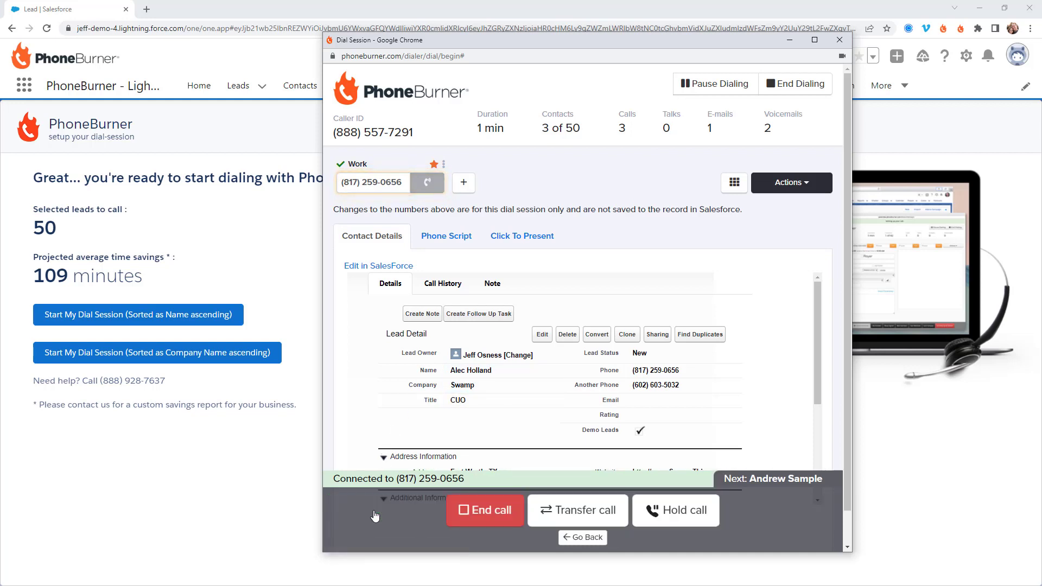
{"action": "left_click", "coordinate": [478, 511]}
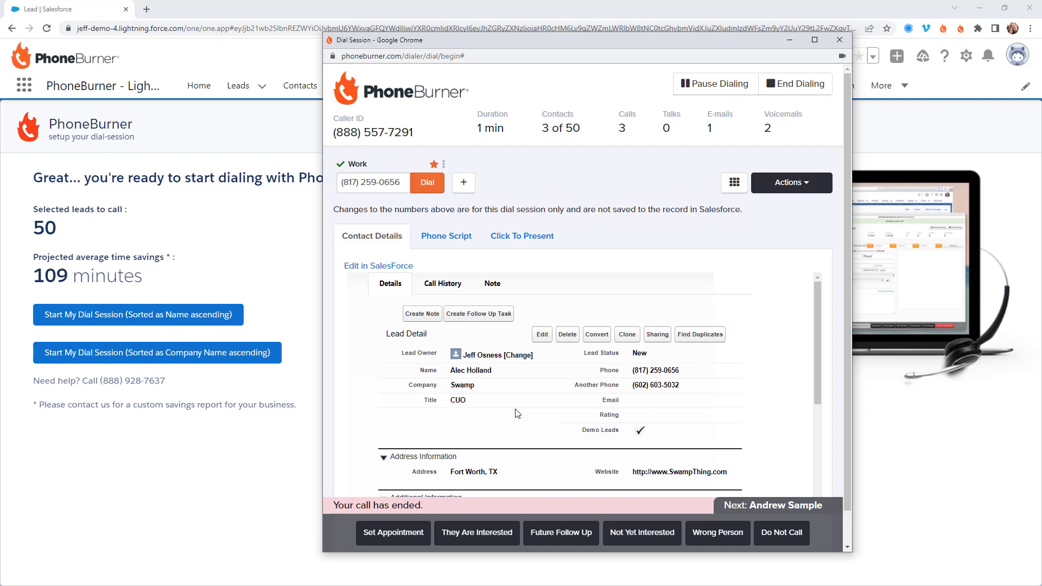
{"action": "scroll", "coordinate": [532, 414], "scroll_direction": "down", "scroll_amount": 1}
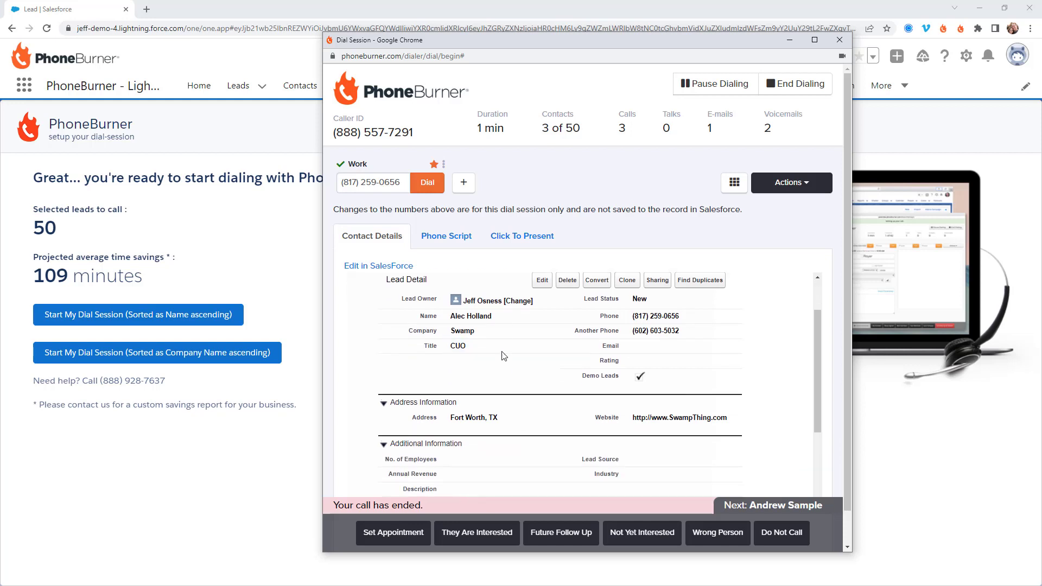
{"action": "scroll", "coordinate": [610, 400], "scroll_direction": "down", "scroll_amount": 3}
{"action": "scroll", "coordinate": [610, 405], "scroll_direction": "up", "scroll_amount": 3}
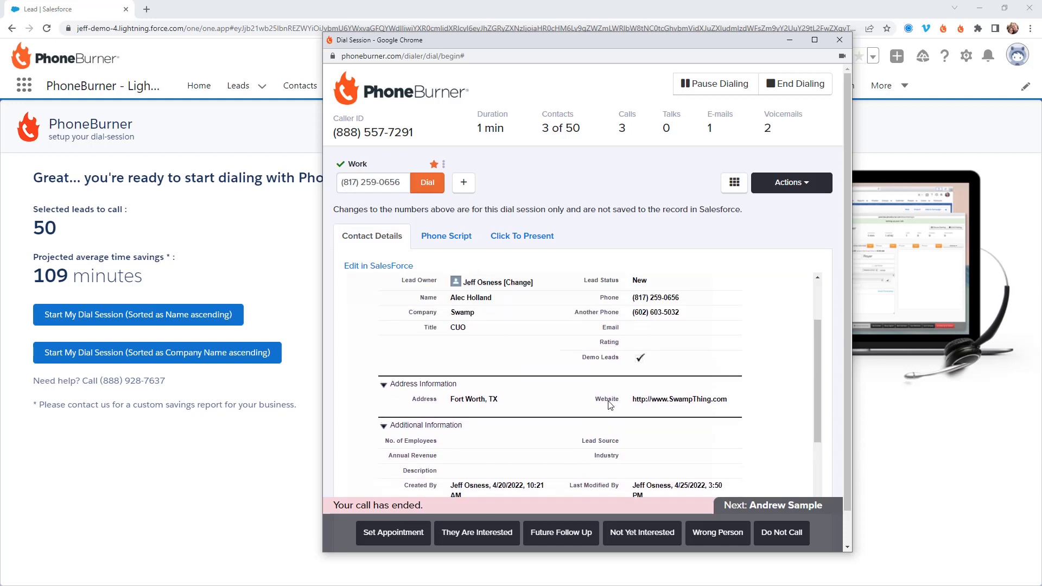
{"action": "scroll", "coordinate": [610, 405], "scroll_direction": "up", "scroll_amount": 2}
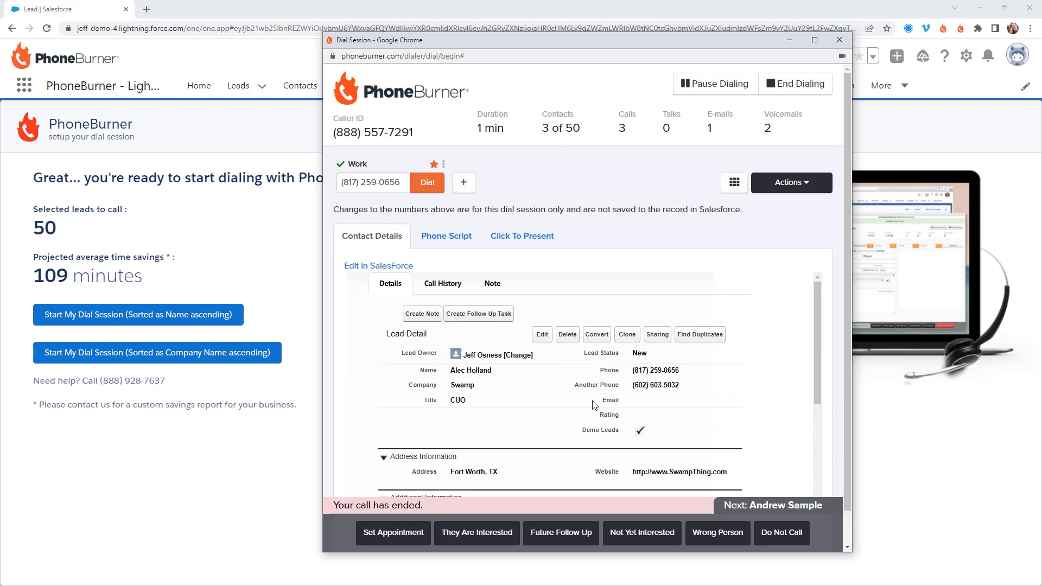
Step: Enter the lead's e-mail address in the empty Email field and save the record
{"action": "double_click", "coordinate": [634, 402]}
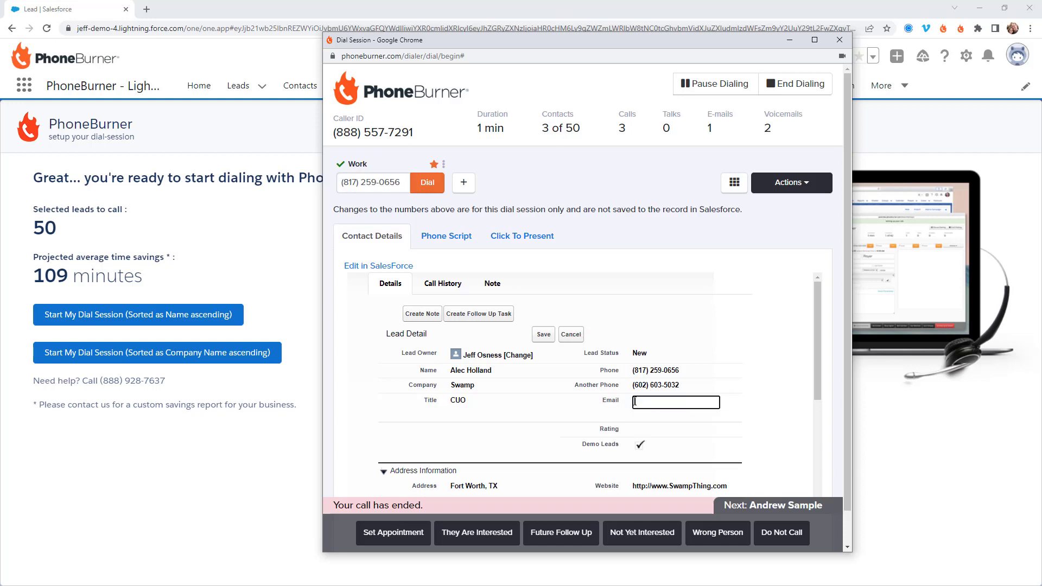
{"action": "left_click", "coordinate": [587, 418]}
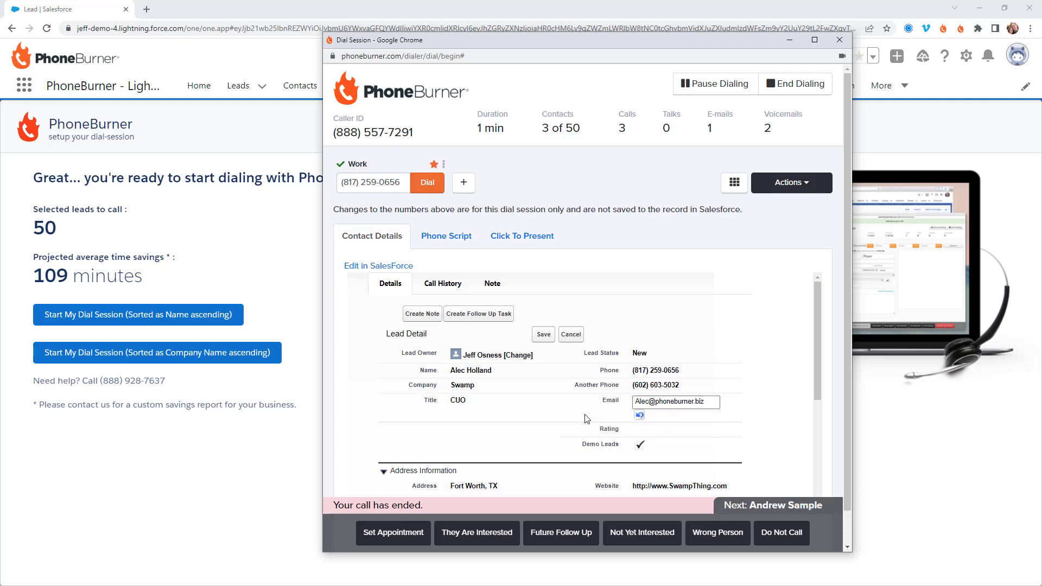
{"action": "left_click", "coordinate": [545, 334]}
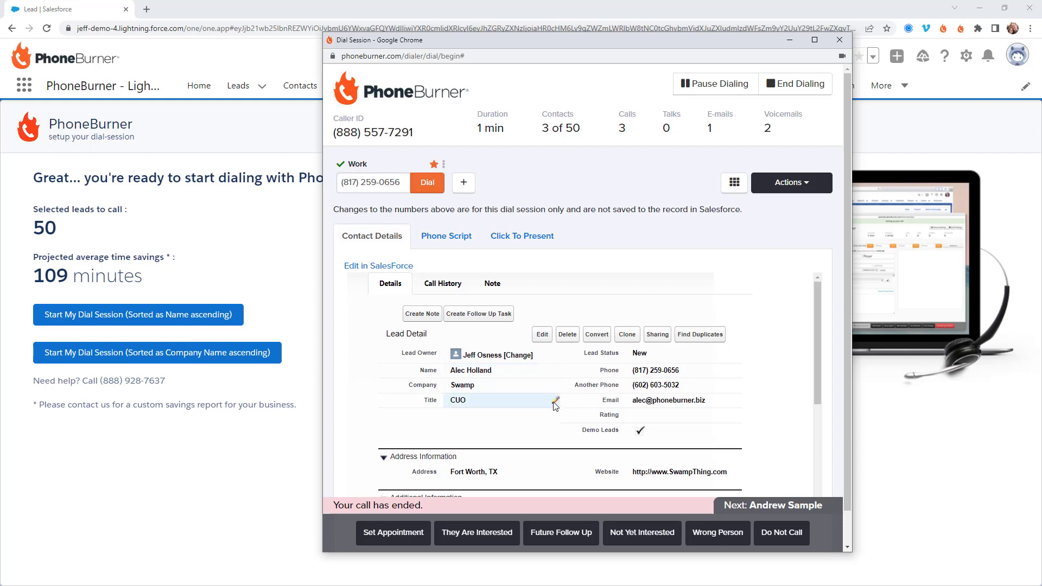
{"action": "left_click", "coordinate": [421, 314]}
Step: Save a note titled 'live call' with body 'here are the details from our call'
{"action": "type", "text": "live call"}
{"action": "key", "text": "Tab"}
{"action": "type", "text": "here are the details from our call"}
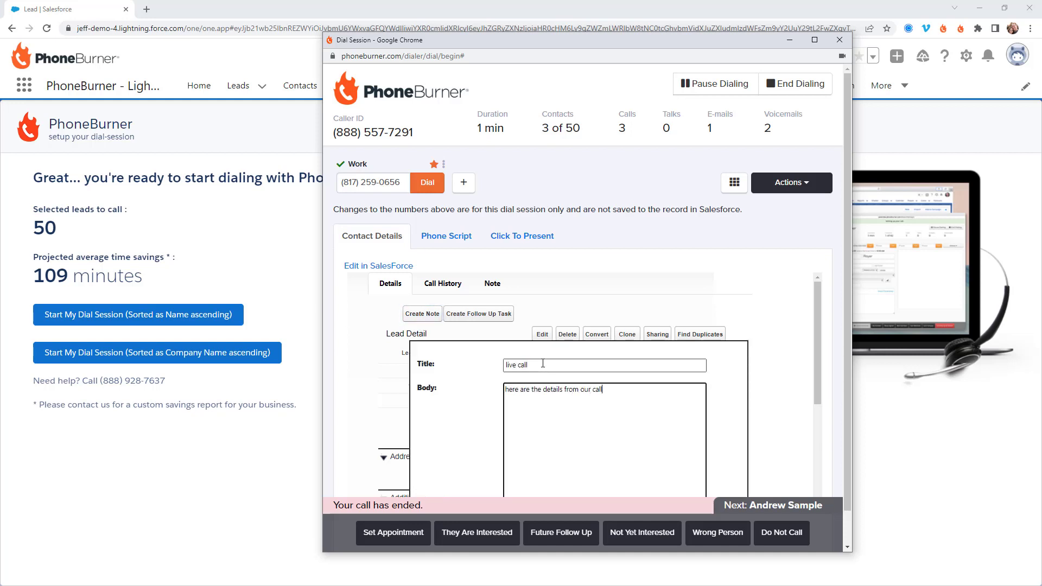
{"action": "scroll", "coordinate": [597, 434], "scroll_direction": "down", "scroll_amount": 1}
{"action": "left_click", "coordinate": [565, 486]}
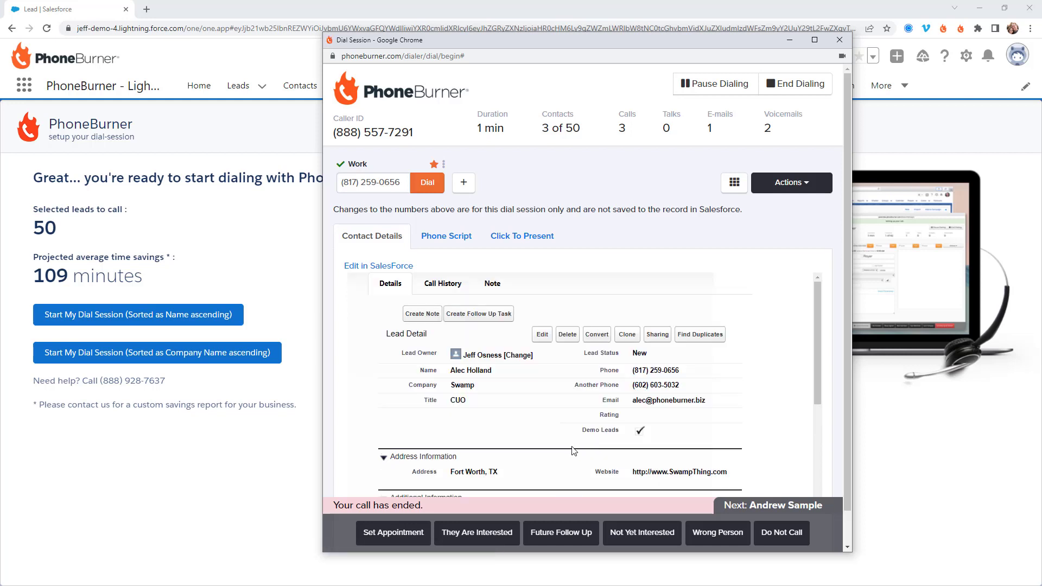
Step: Create task 'call him with details': In Progress, High, due 5/10/2022, comment 'need to get specific details'
{"action": "left_click", "coordinate": [481, 317]}
{"action": "scroll", "coordinate": [564, 313], "scroll_direction": "down", "scroll_amount": 1}
{"action": "left_click", "coordinate": [564, 313]}
{"action": "type", "text": "call him with details"}
{"action": "left_click", "coordinate": [604, 347]}
{"action": "left_click", "coordinate": [524, 375]}
{"action": "left_click", "coordinate": [605, 368]}
{"action": "left_click", "coordinate": [522, 389]}
{"action": "type", "text": "5/10/2022"}
{"action": "left_click", "coordinate": [543, 408]}
{"action": "type", "text": "need to get specific details"}
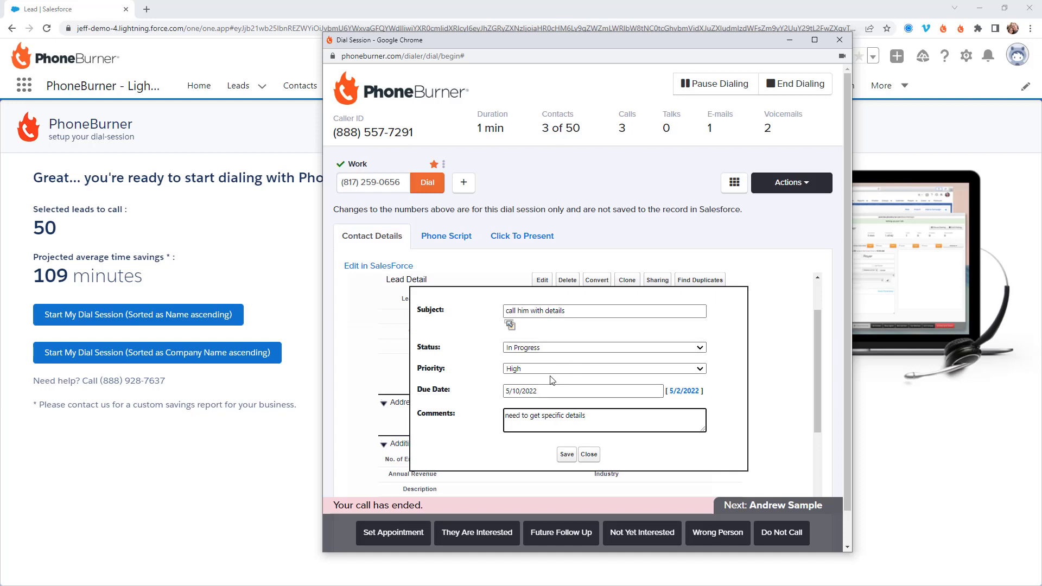
{"action": "left_click", "coordinate": [574, 456]}
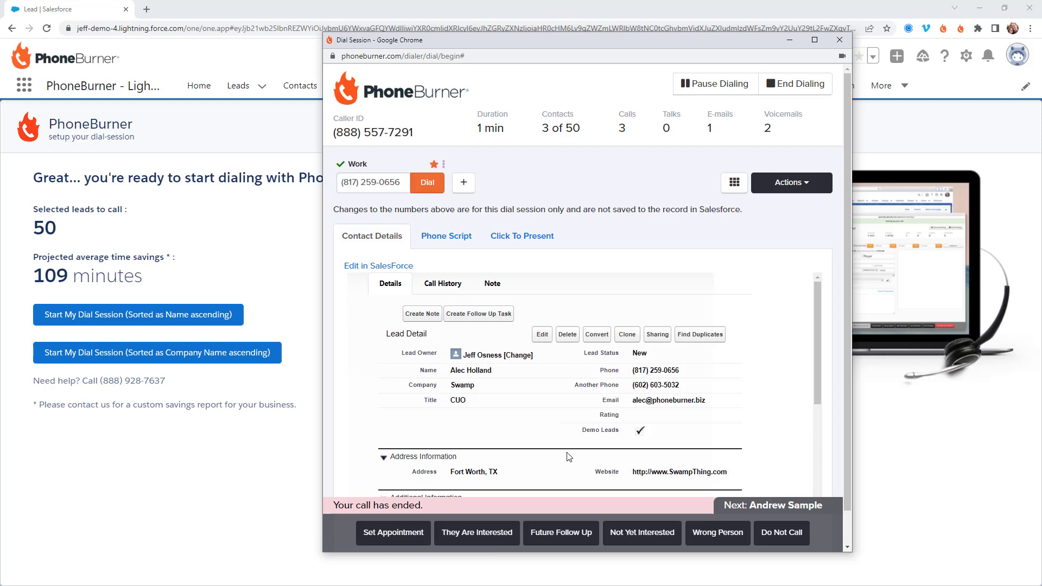
{"action": "left_click", "coordinate": [436, 285]}
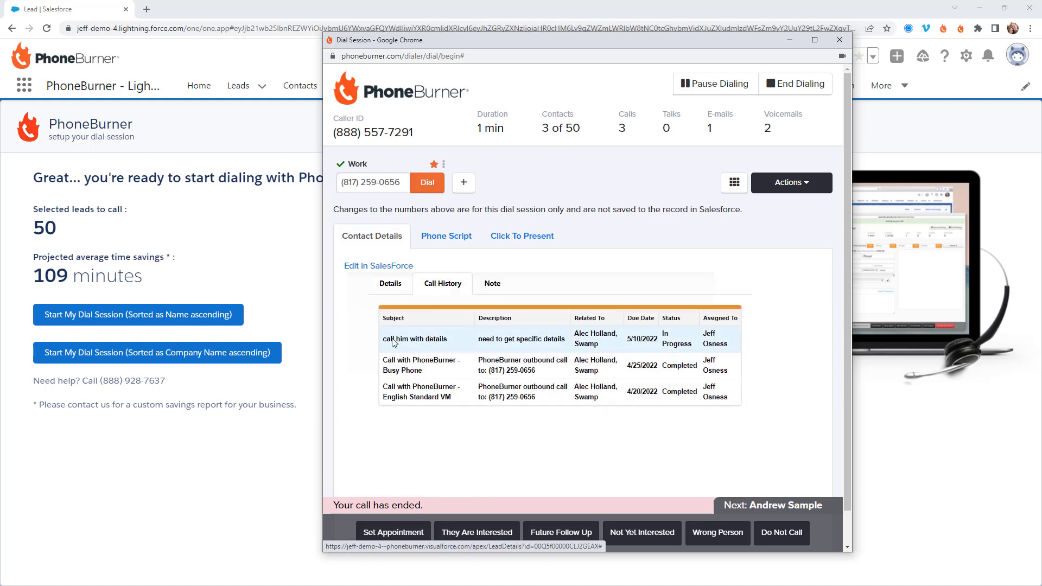
{"action": "mouse_move", "coordinate": [618, 363]}
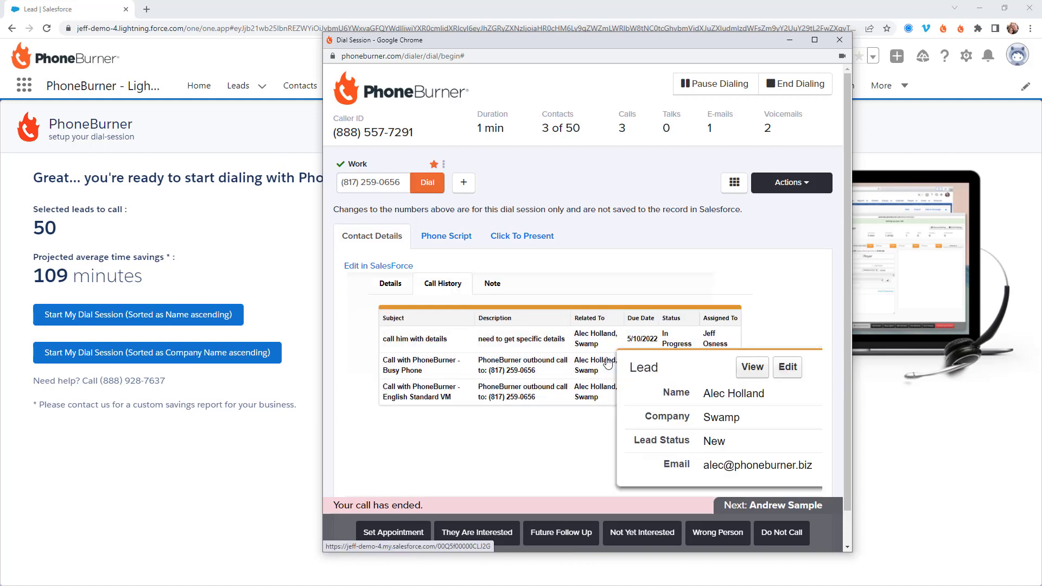
{"action": "left_click", "coordinate": [503, 294]}
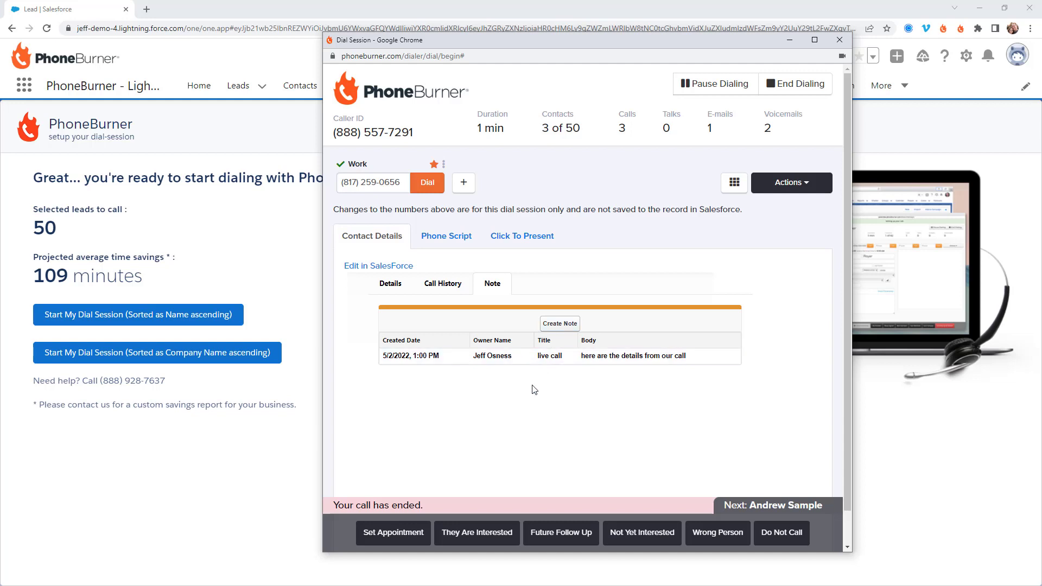
{"action": "left_click", "coordinate": [392, 286]}
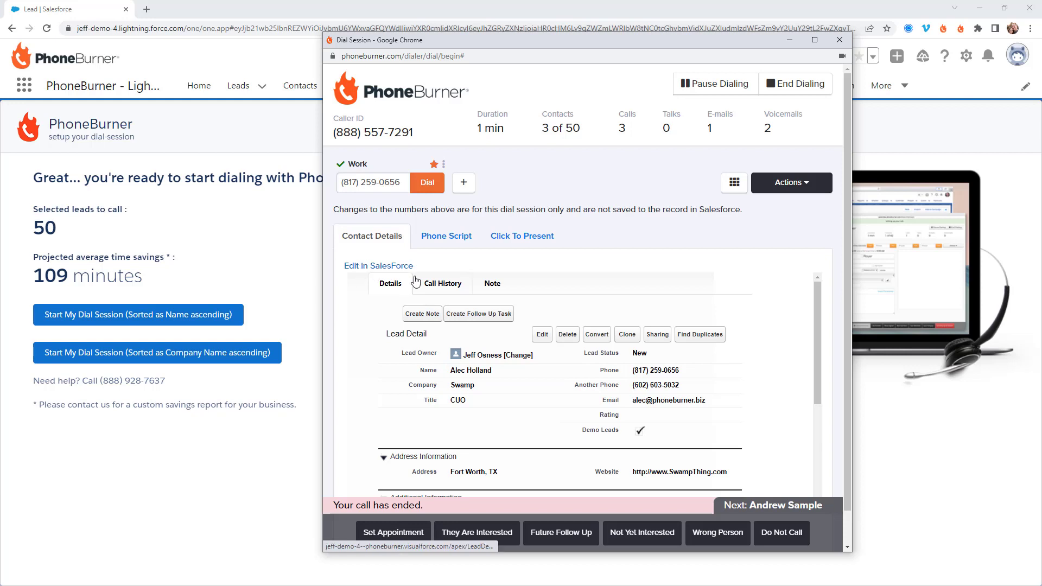
Step: Open the lead's full Salesforce record via Edit in SalesForce and show its Details tab
{"action": "left_click", "coordinate": [380, 267]}
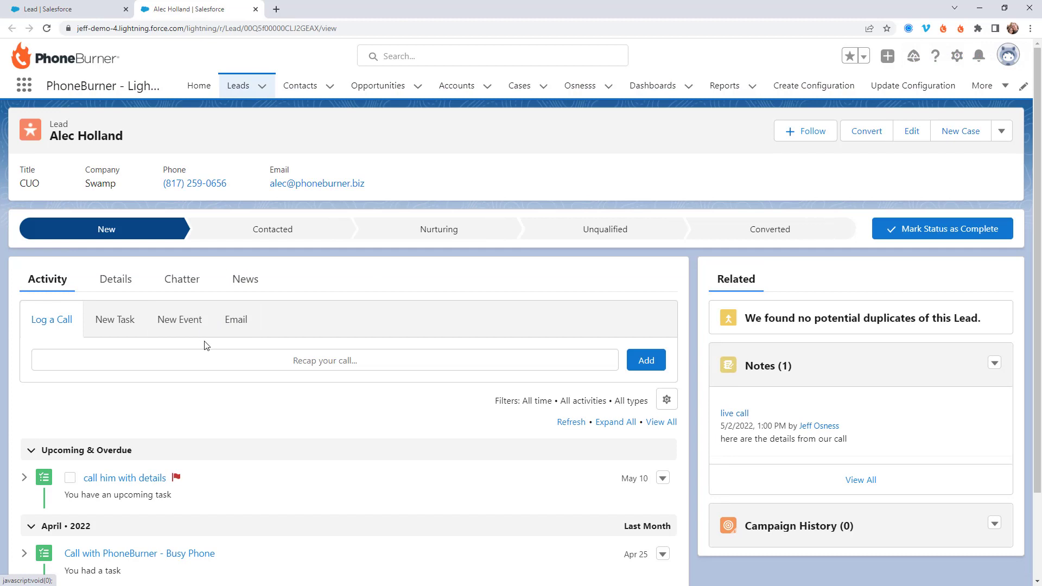
{"action": "left_click", "coordinate": [128, 284]}
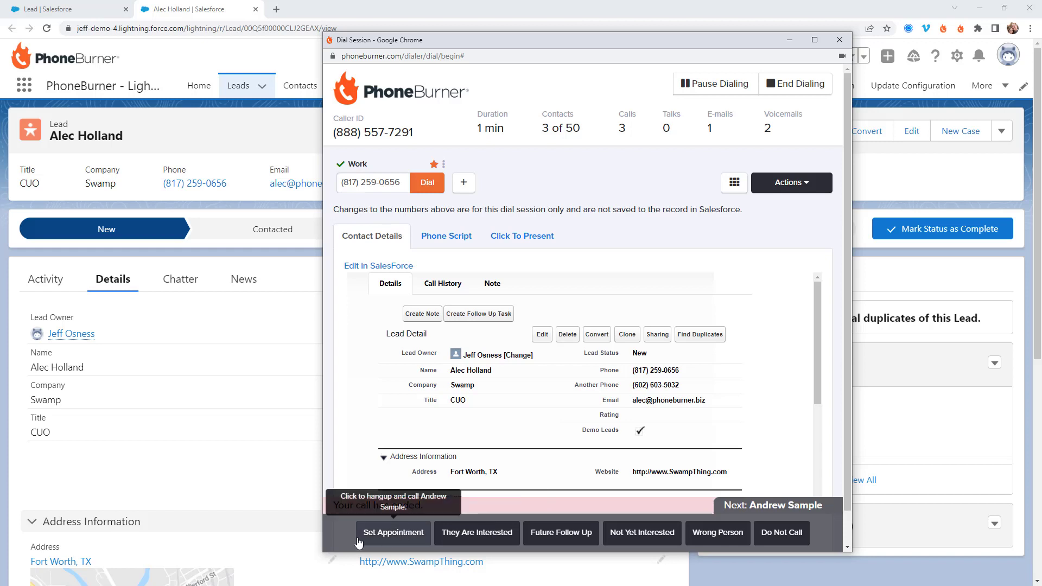
Step: Log appointment set, voicemail and no-answer outcomes on the next leads, then take and end a live call
{"action": "left_click", "coordinate": [377, 537]}
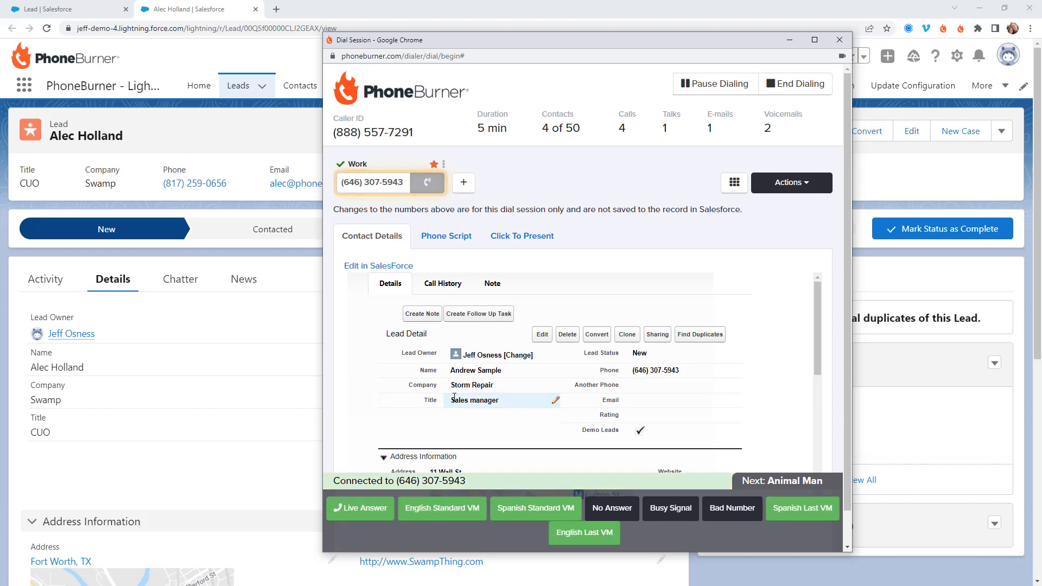
{"action": "left_click", "coordinate": [448, 497]}
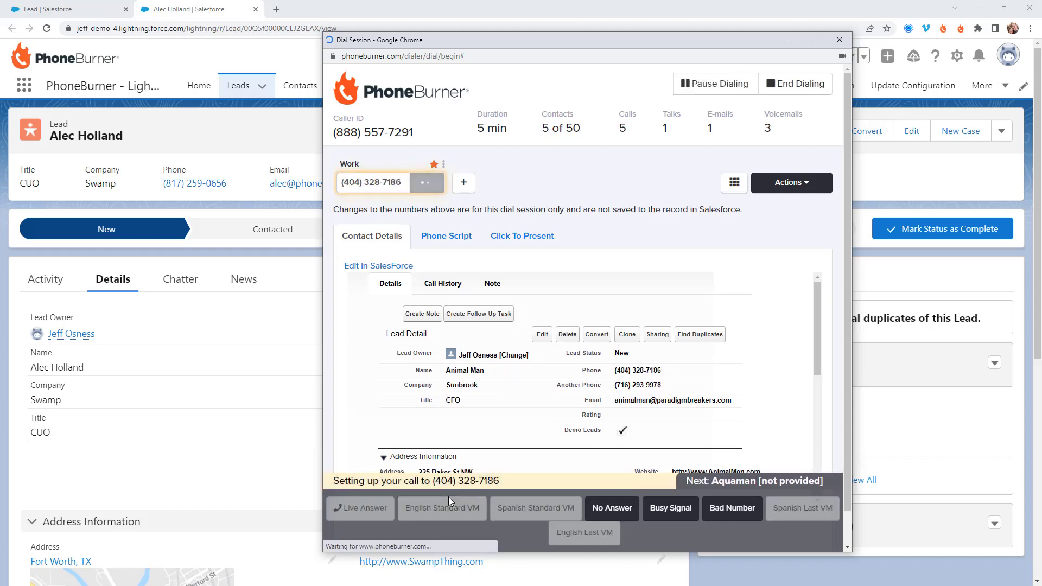
{"action": "left_click", "coordinate": [631, 513]}
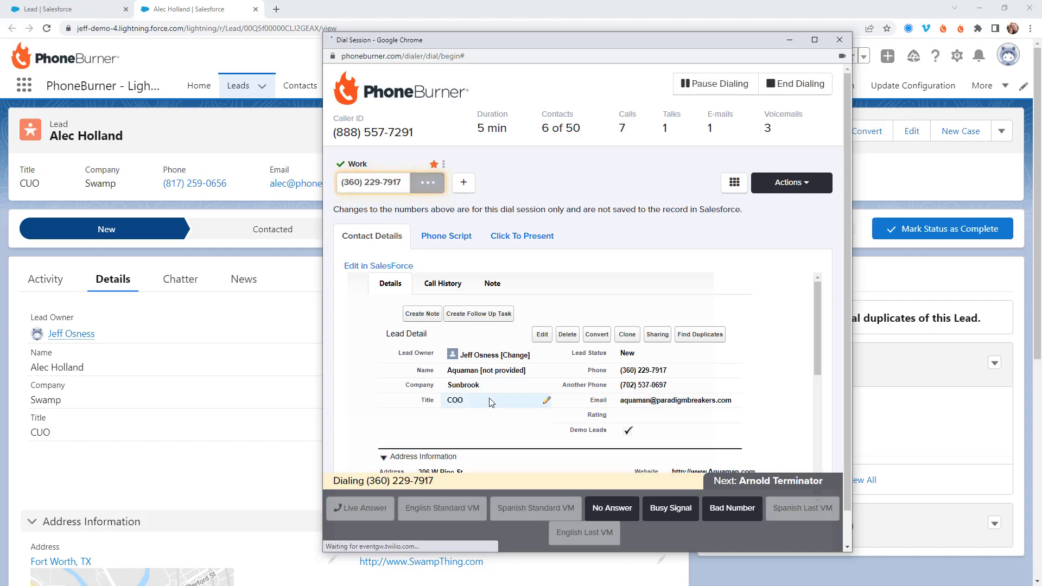
{"action": "left_click", "coordinate": [353, 513]}
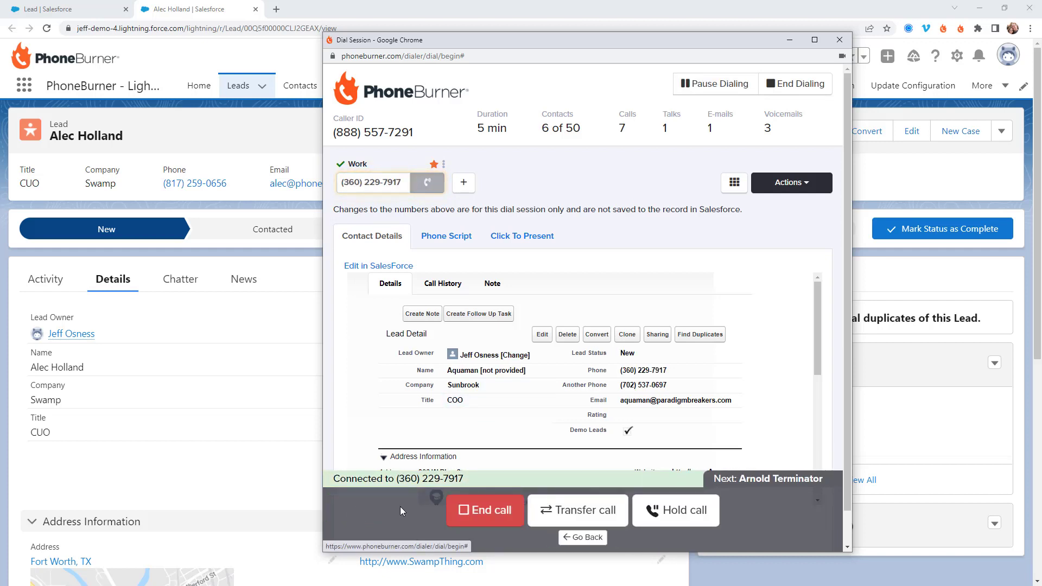
{"action": "left_click", "coordinate": [496, 515]}
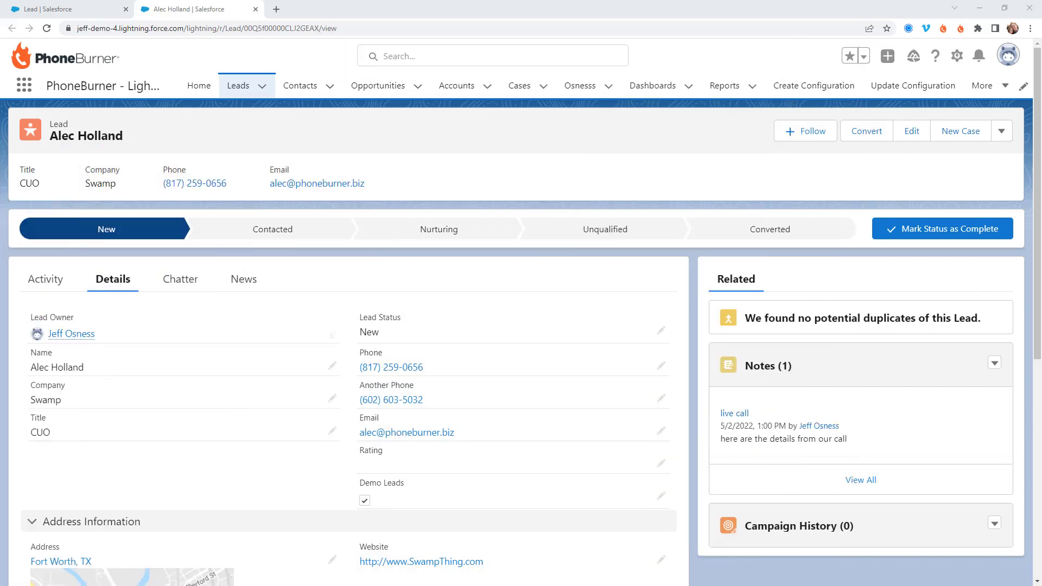
{"action": "left_click", "coordinate": [70, 9]}
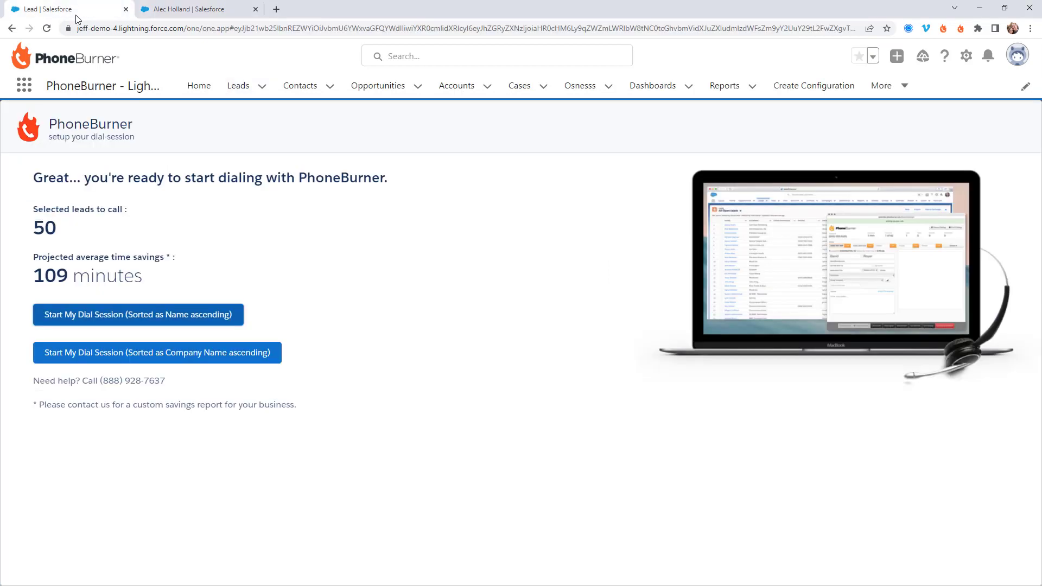
{"action": "left_click", "coordinate": [12, 28]}
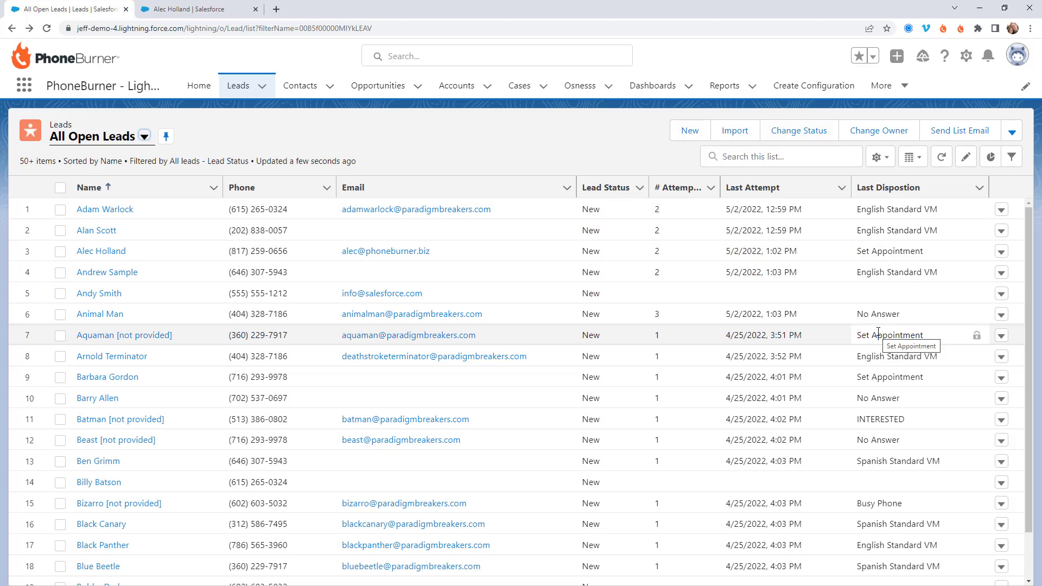
{"action": "left_click", "coordinate": [91, 251]}
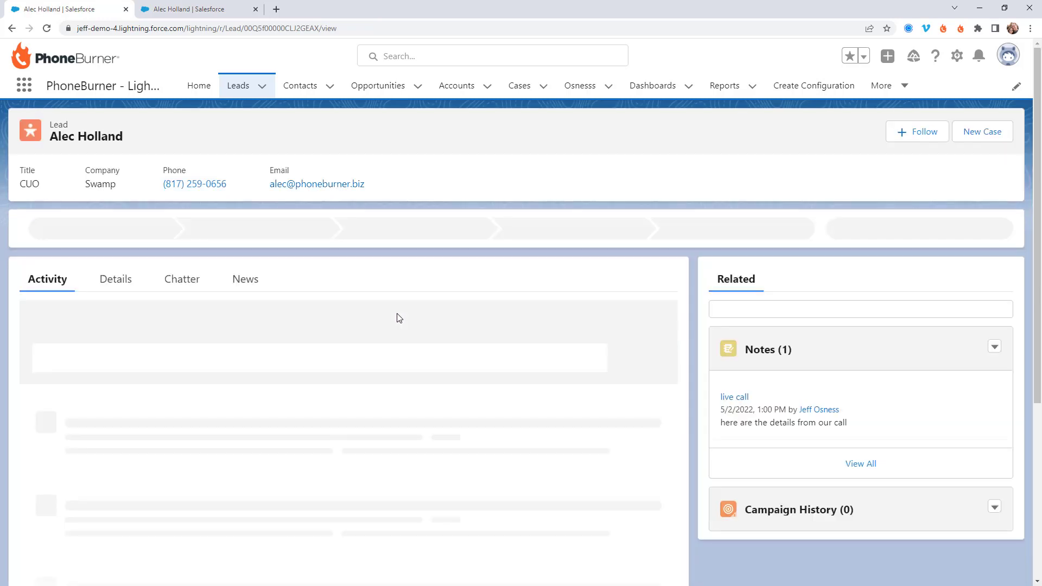
Step: Review the Set Appointment call in his activity timeline, then go to Recently Viewed contacts
{"action": "scroll", "coordinate": [395, 318], "scroll_direction": "down", "scroll_amount": 4}
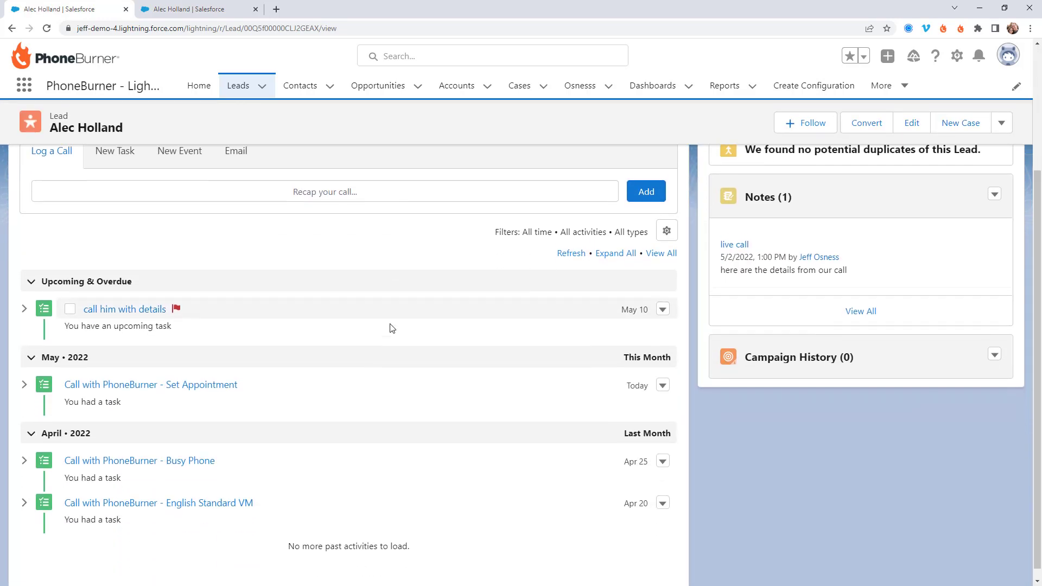
{"action": "left_click_drag", "start_coordinate": [242, 374], "coordinate": [59, 370]}
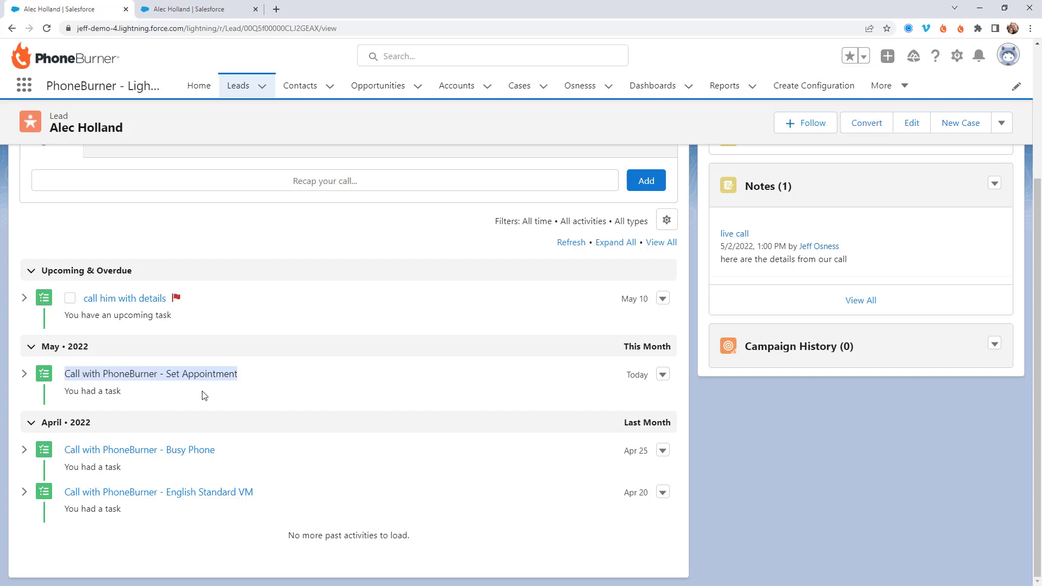
{"action": "left_click", "coordinate": [305, 88]}
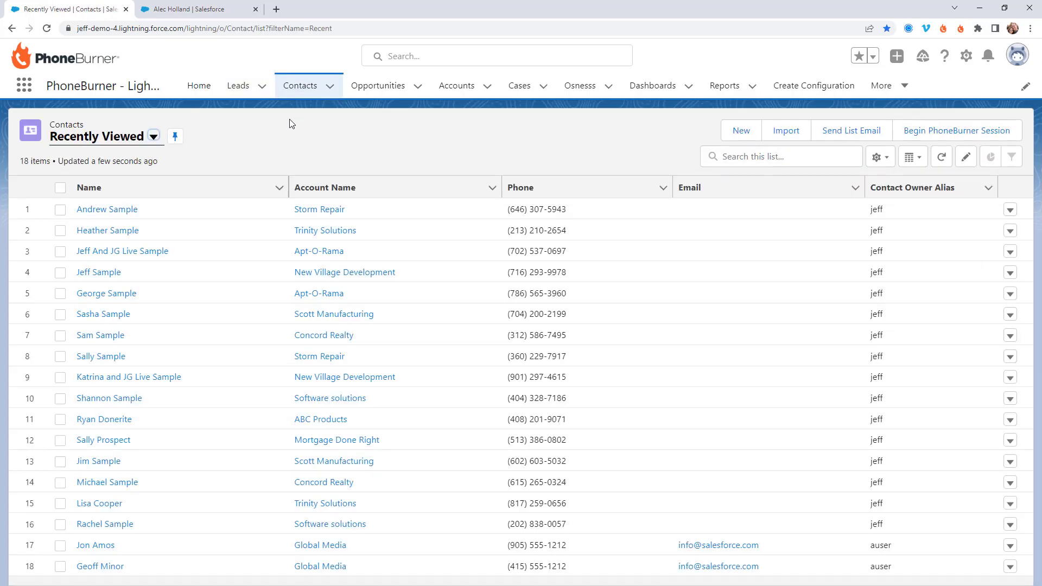
Step: Select all 18 recently viewed contacts, then switch to the Opportunities list
{"action": "left_click", "coordinate": [154, 136]}
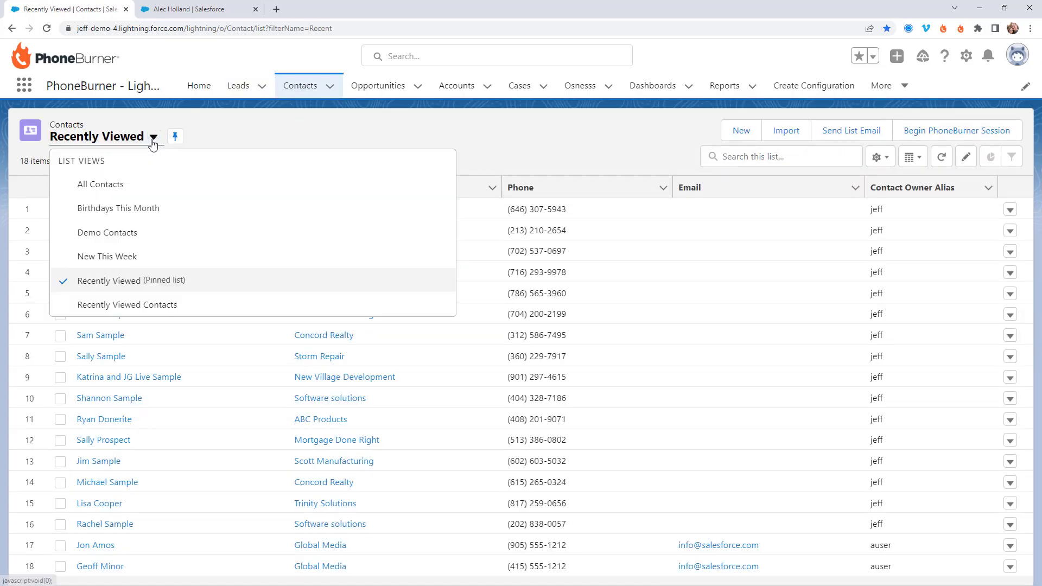
{"action": "left_click", "coordinate": [443, 138]}
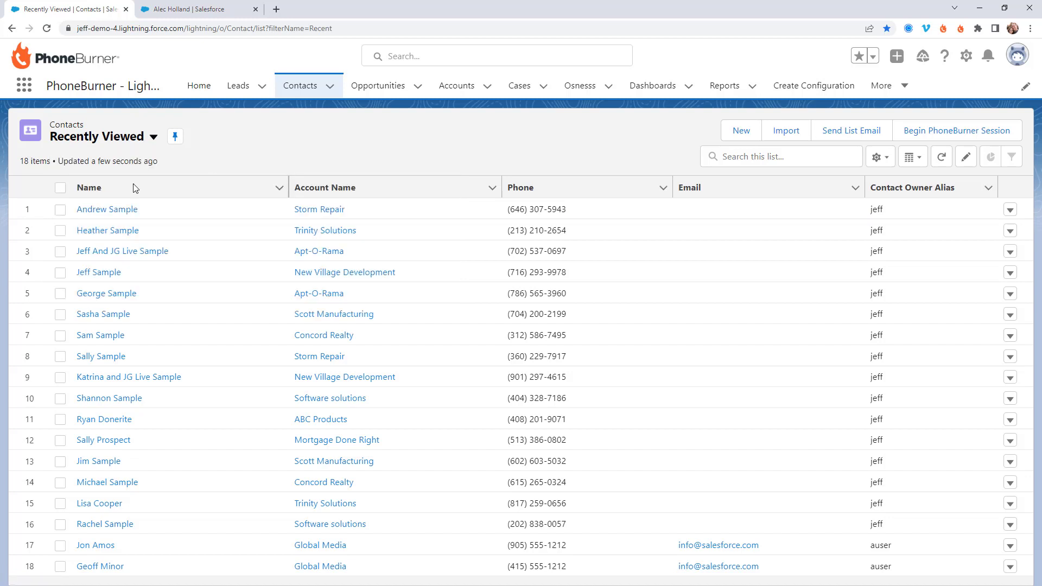
{"action": "left_click", "coordinate": [60, 190]}
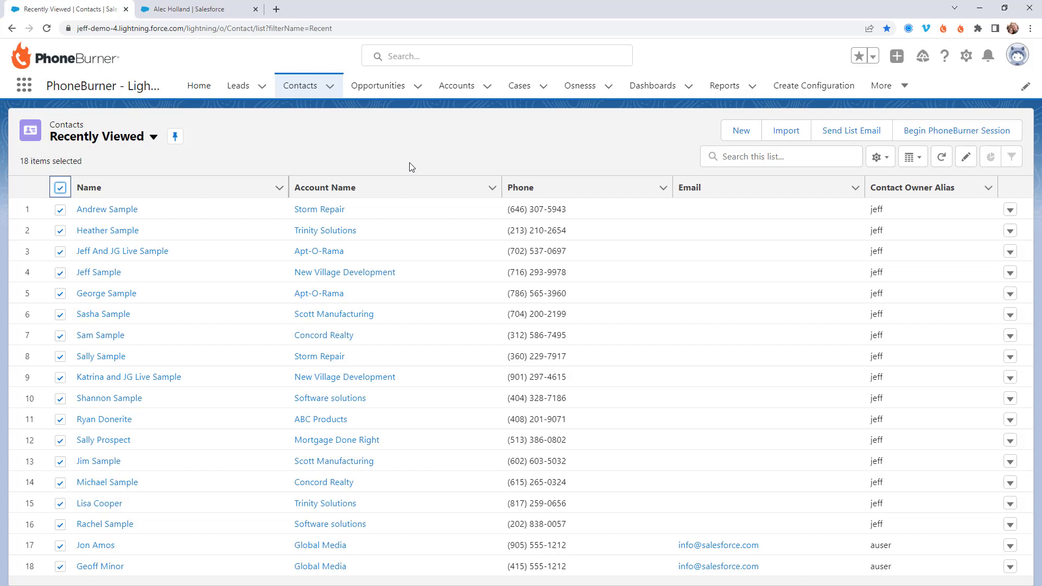
{"action": "left_click", "coordinate": [395, 92]}
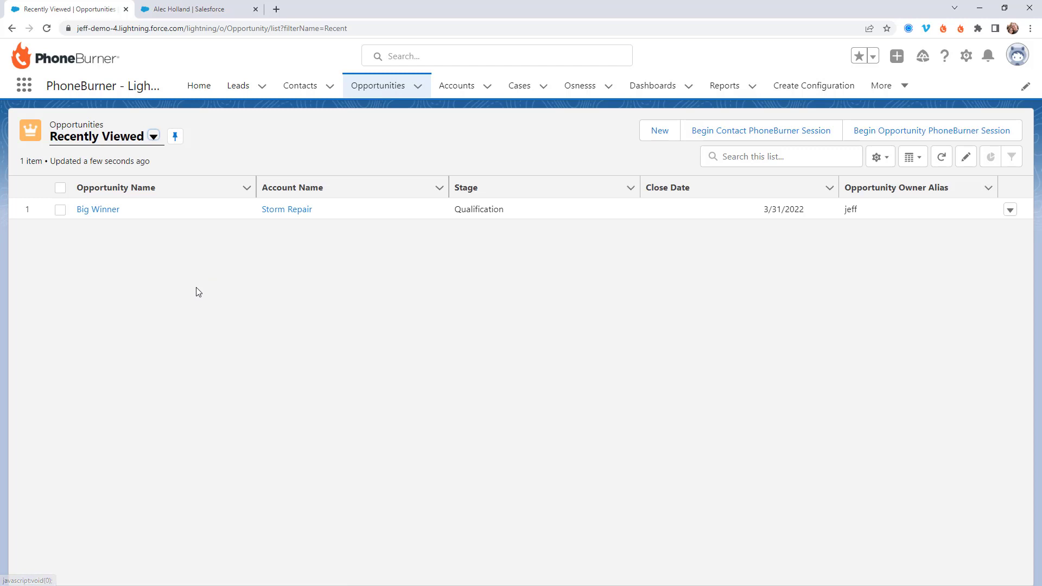
Step: Check the Big Winner opportunity and bring the Dial Session window back up
{"action": "left_click", "coordinate": [60, 189]}
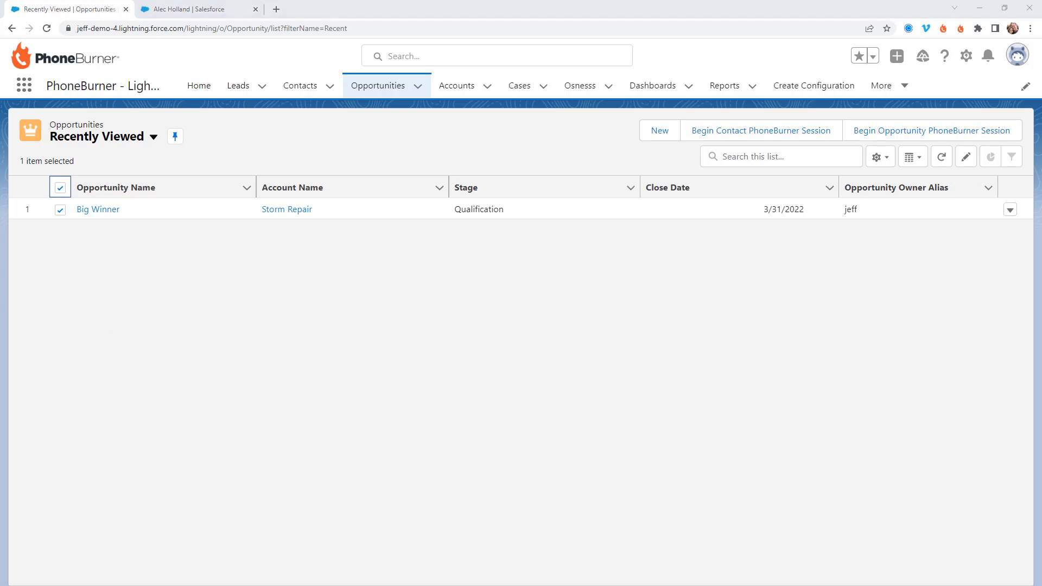
{"action": "key", "text": "alt+Tab"}
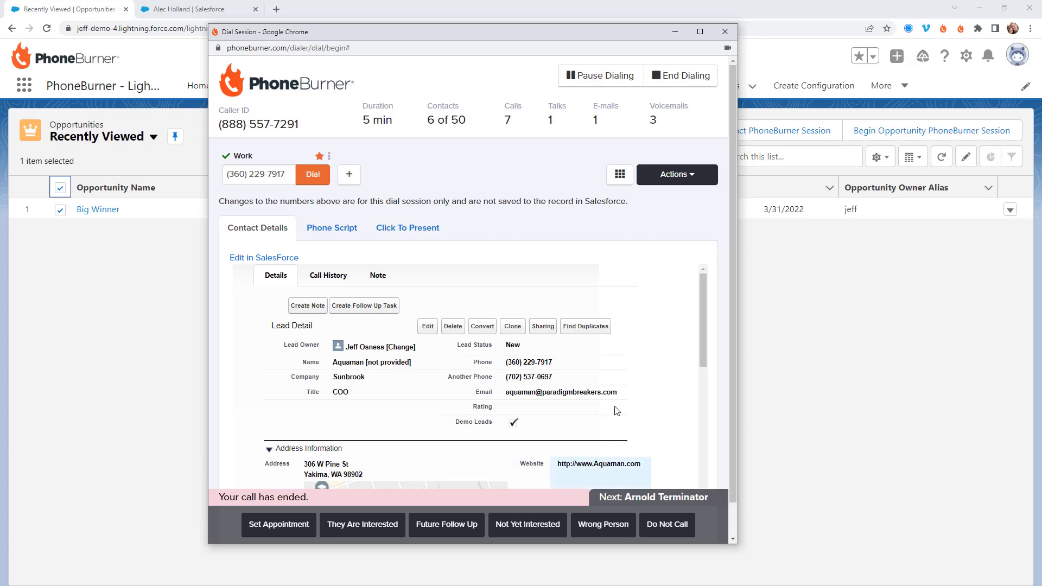
Step: Move the Dial Session window off to the left and open the Big Winner opportunity
{"action": "left_click_drag", "start_coordinate": [321, 329], "coordinate": [260, 333]}
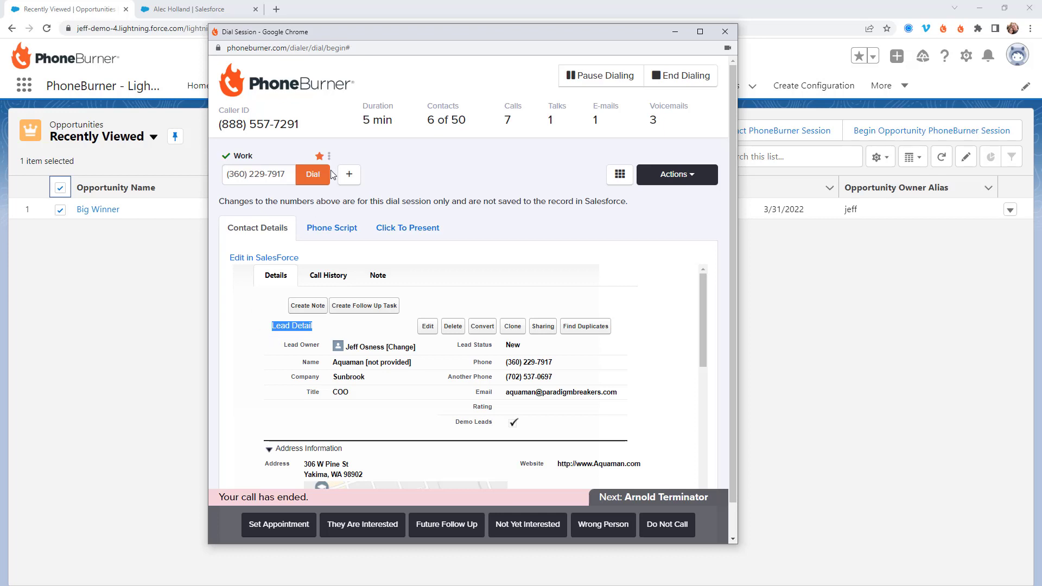
{"action": "left_click_drag", "start_coordinate": [448, 33], "coordinate": [373, 35]}
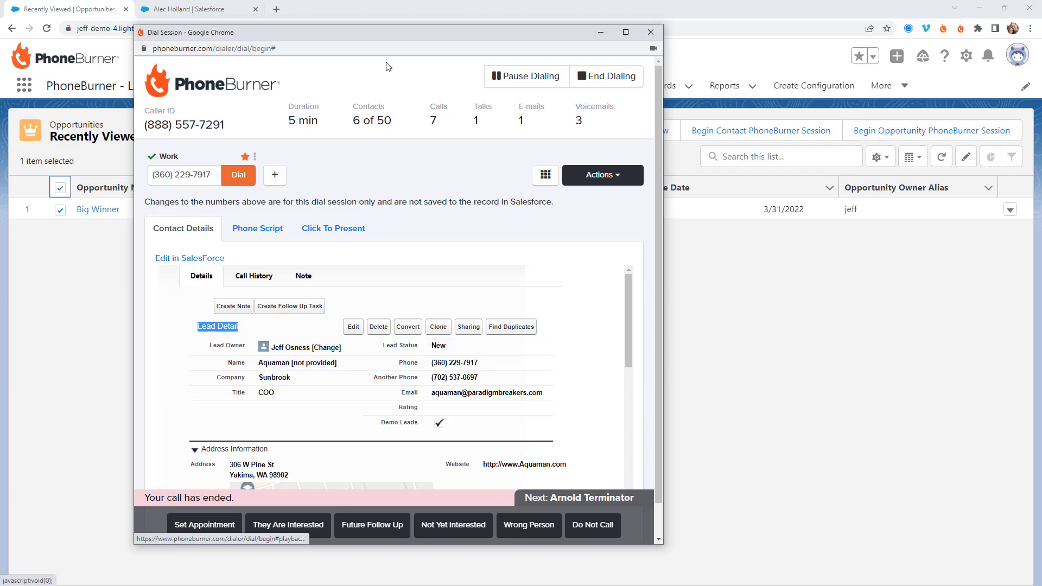
{"action": "left_click_drag", "start_coordinate": [393, 31], "coordinate": [0, 228]}
{"action": "left_click", "coordinate": [112, 211]}
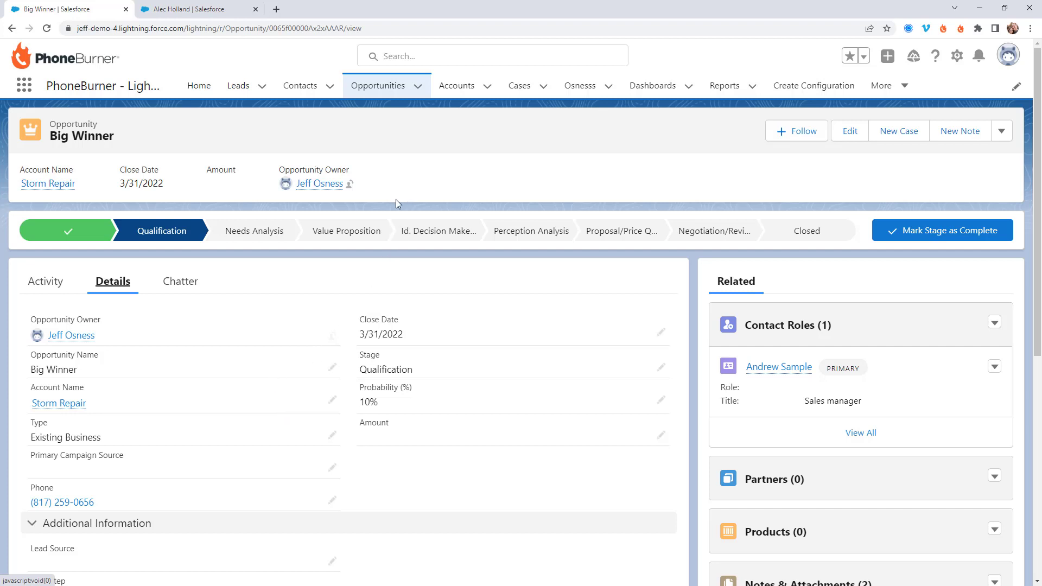
Step: Show Recently Viewed accounts with Acme, ABC Products and Apt-O-Rama all checked
{"action": "left_click", "coordinate": [454, 88]}
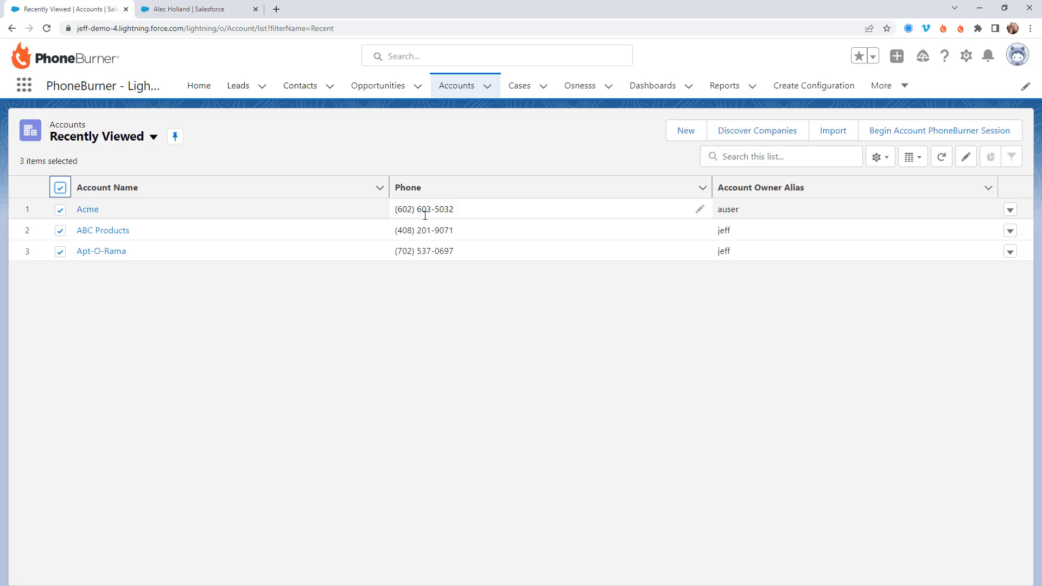
Step: Show the Recently Viewed cases list with New cases 00001004 and 00001003
{"action": "left_click", "coordinate": [522, 86]}
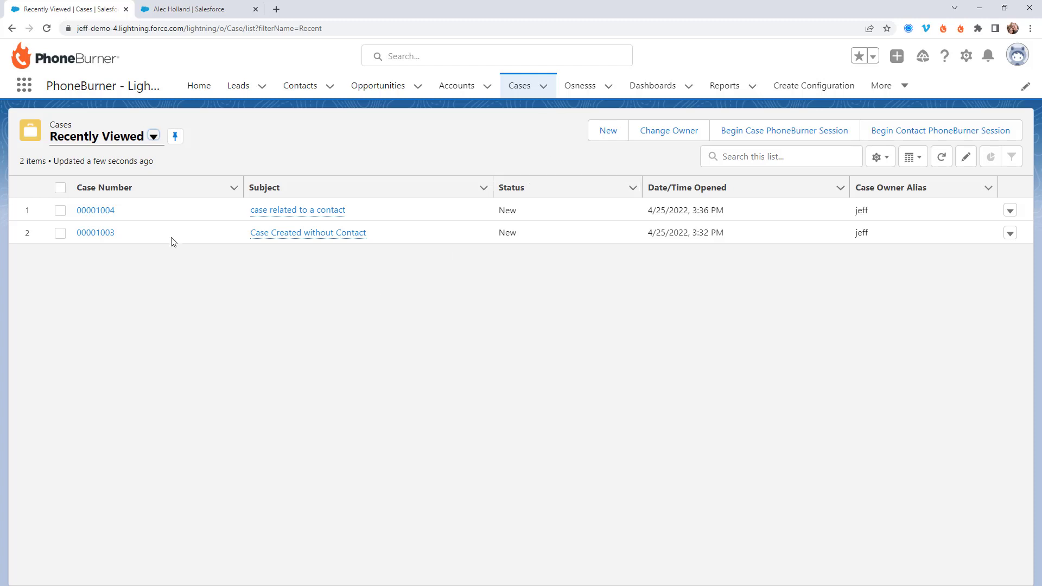
Step: Check both cases, 00001004 and 00001003, with the select-all checkbox
{"action": "left_click", "coordinate": [60, 188]}
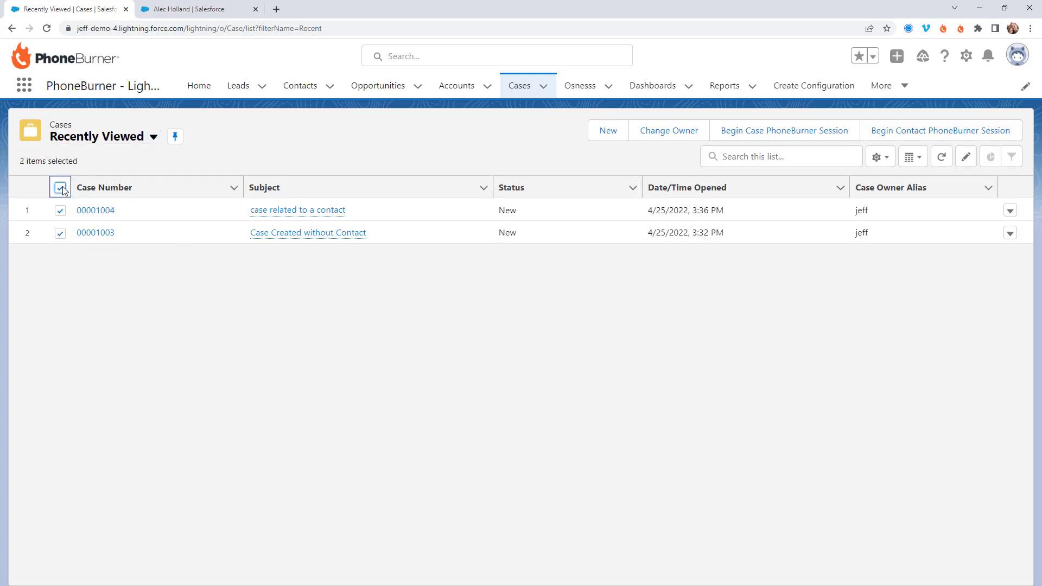
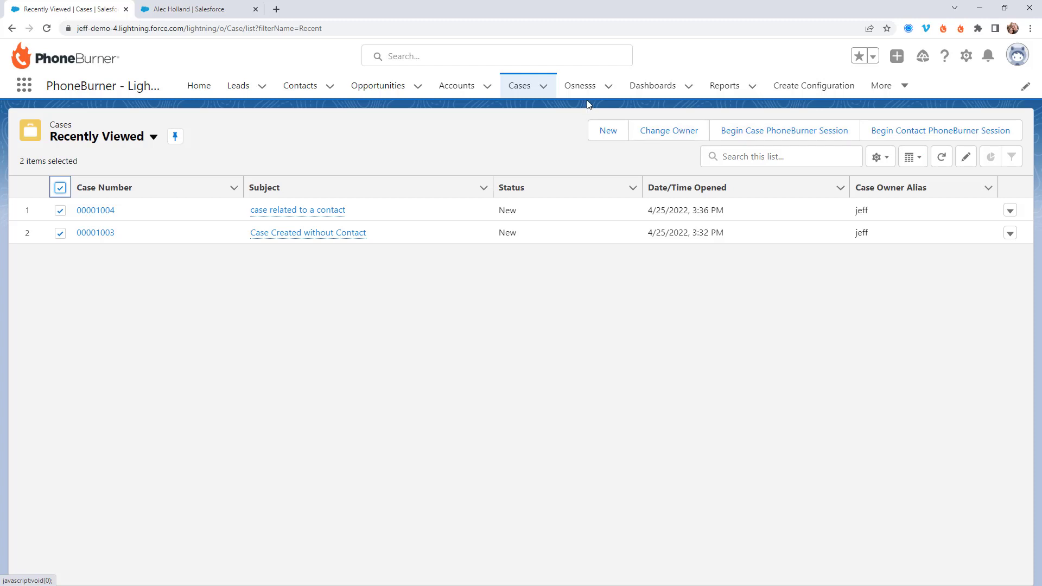
Step: Open the Osnesss list and check all six Osness records
{"action": "left_click", "coordinate": [587, 93]}
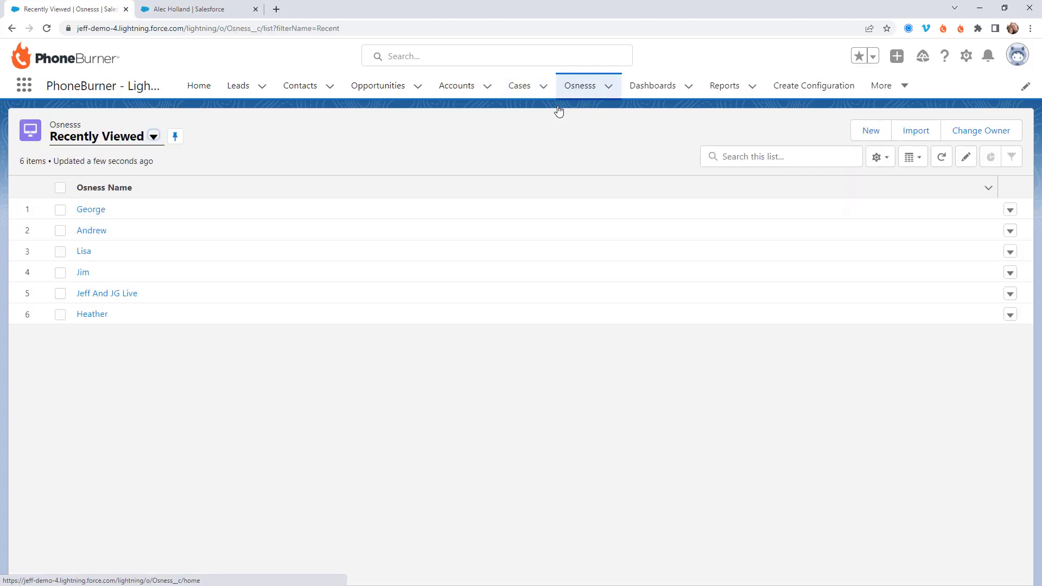
{"action": "left_click", "coordinate": [60, 188]}
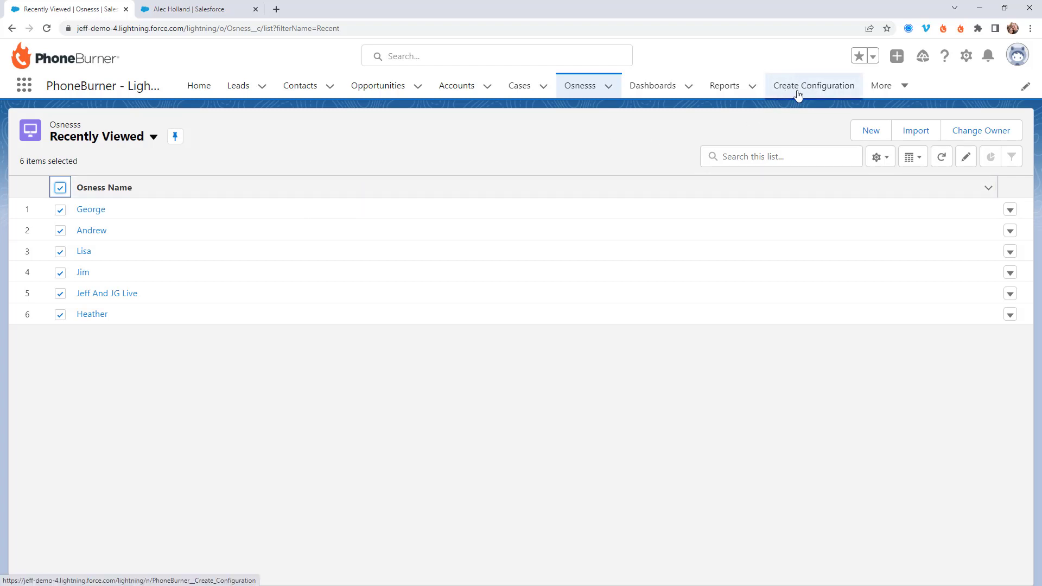
Step: Create a PhoneBurner configuration mapping object Osness to field Osness__c
{"action": "left_click", "coordinate": [808, 88]}
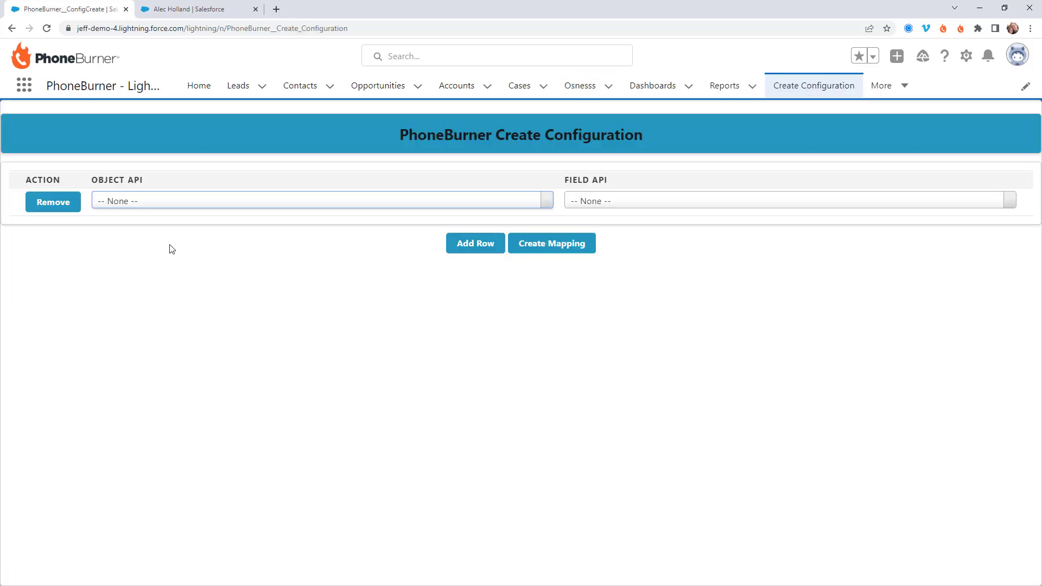
{"action": "left_click", "coordinate": [131, 204]}
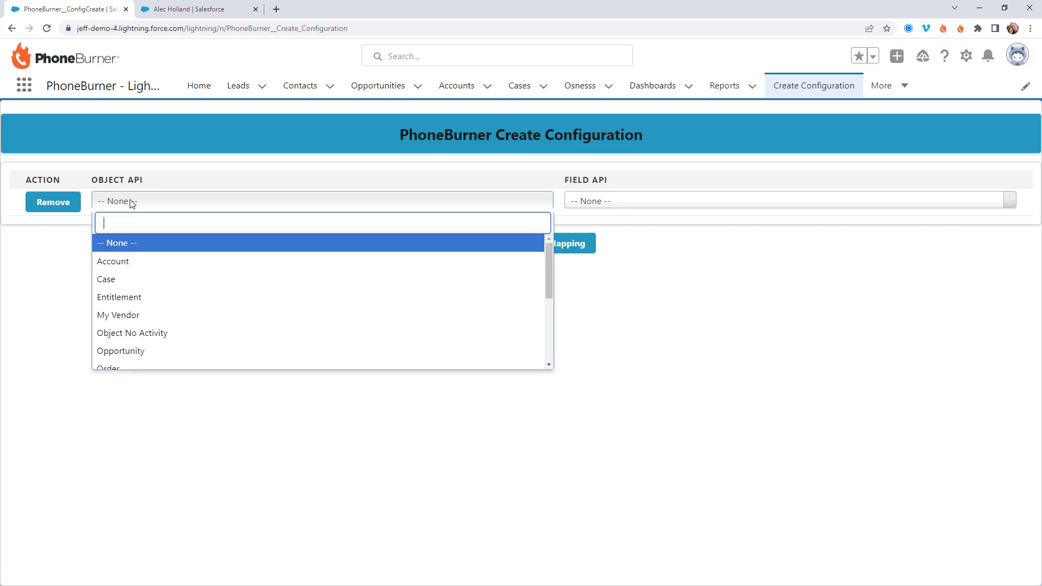
{"action": "type", "text": "osness"}
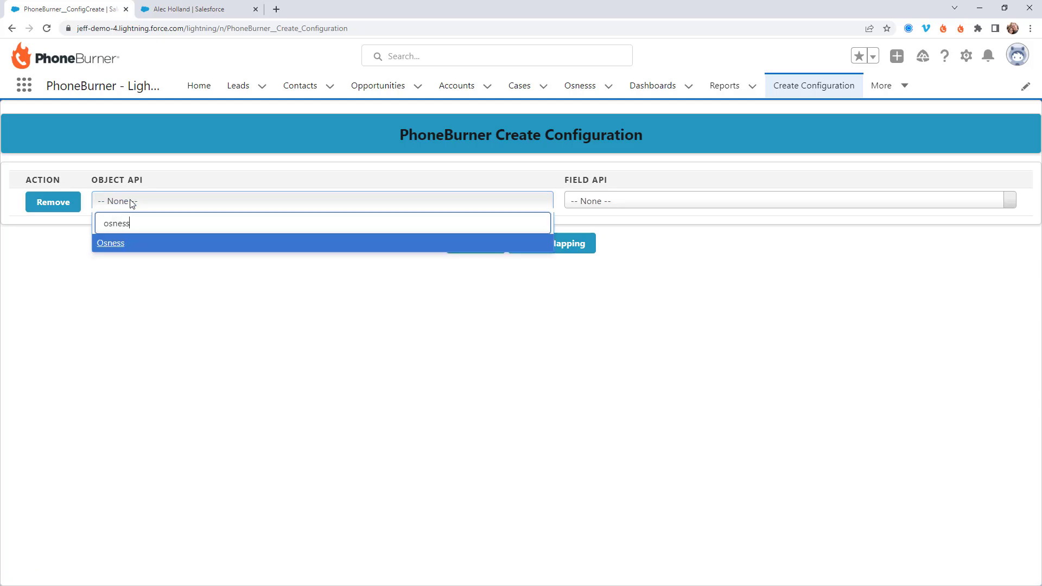
{"action": "left_click", "coordinate": [131, 245]}
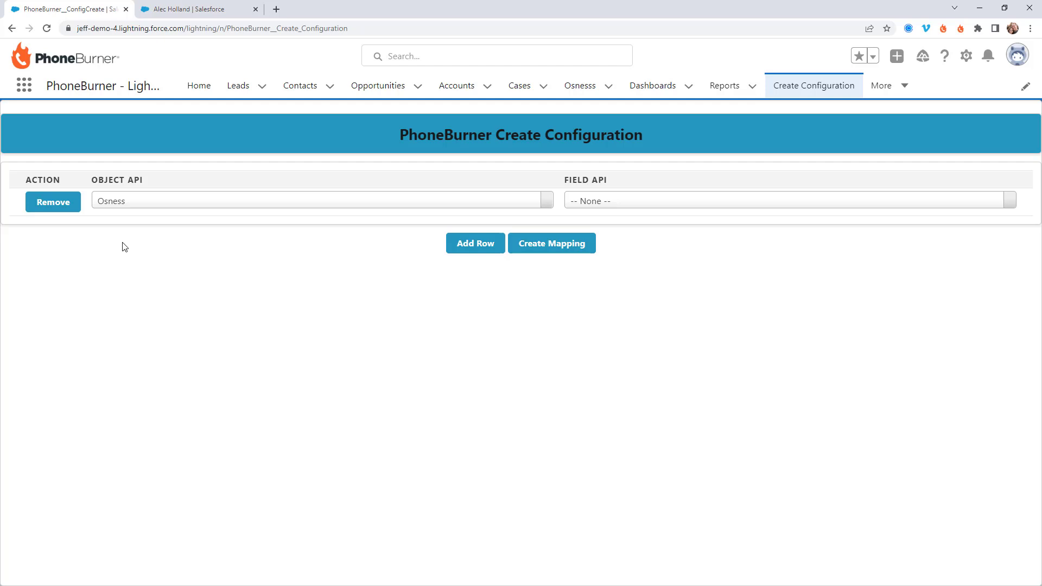
{"action": "left_click", "coordinate": [611, 204]}
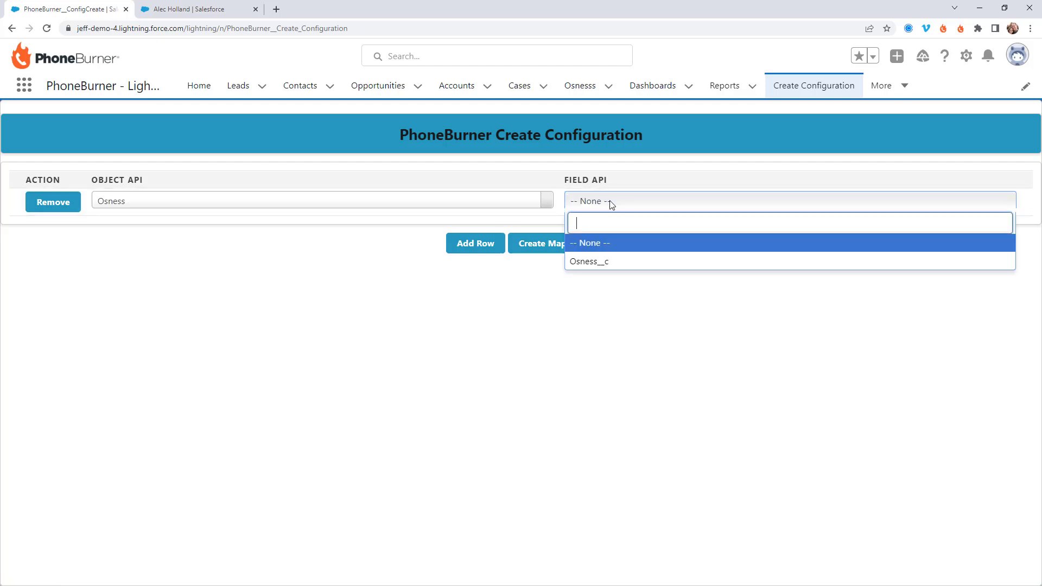
{"action": "left_click", "coordinate": [594, 263]}
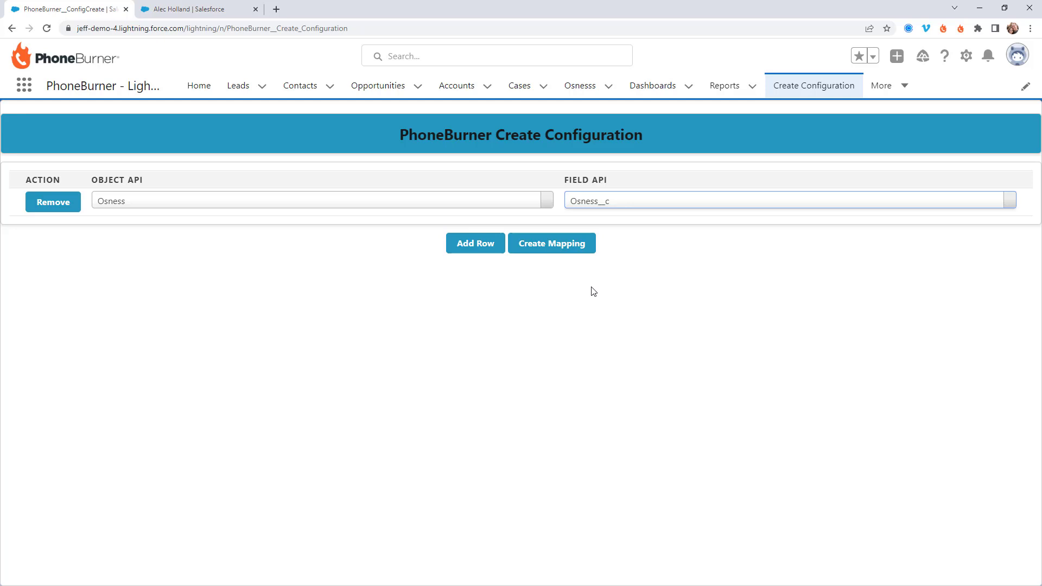
{"action": "left_click", "coordinate": [620, 209]}
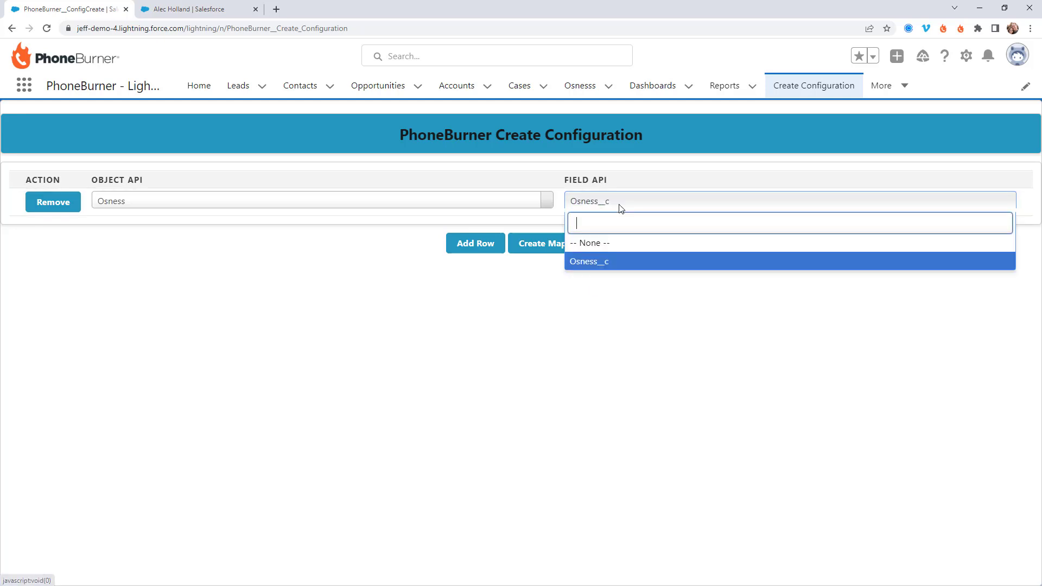
{"action": "left_click", "coordinate": [604, 280]}
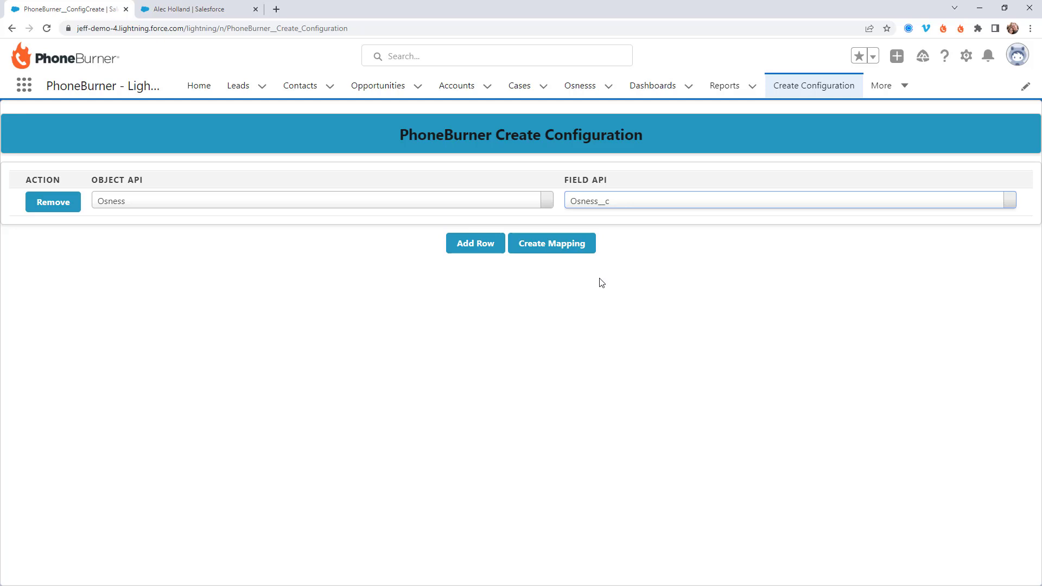
{"action": "left_click", "coordinate": [546, 247]}
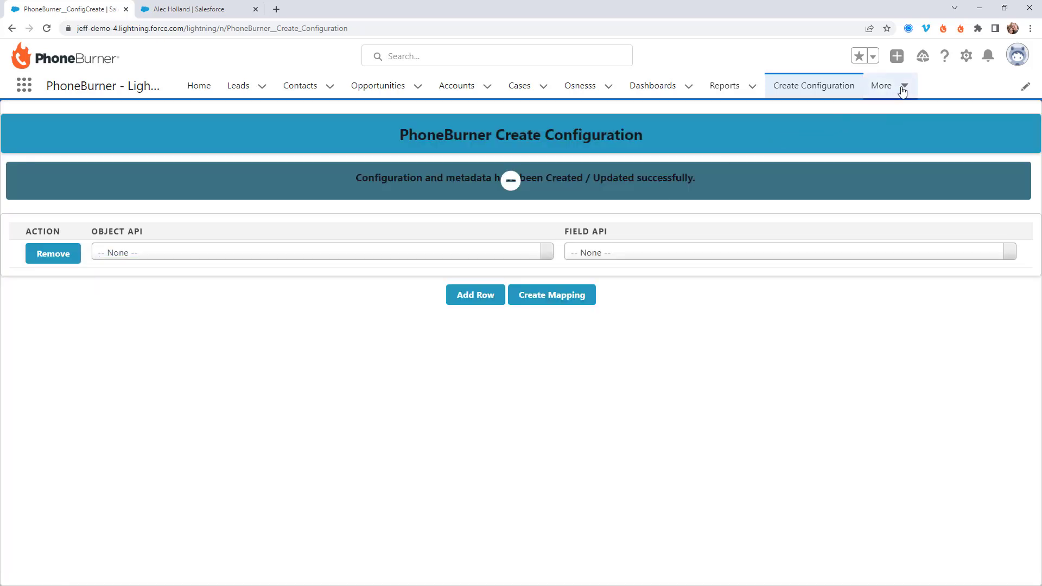
Step: Confirm the Osness / Osness__c row in Update Configuration, then return to the Osnesss list
{"action": "left_click", "coordinate": [903, 86]}
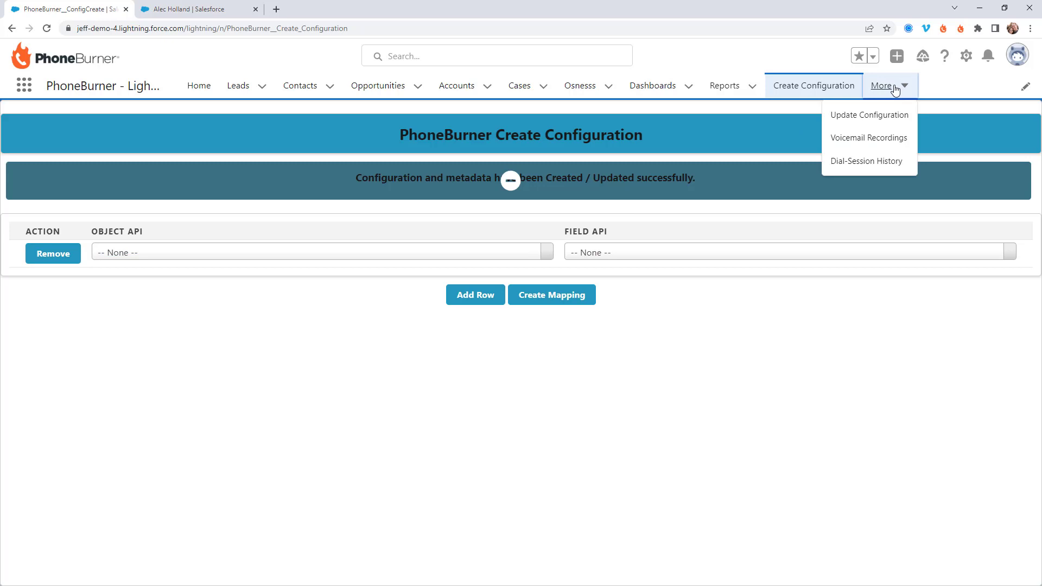
{"action": "left_click", "coordinate": [861, 120]}
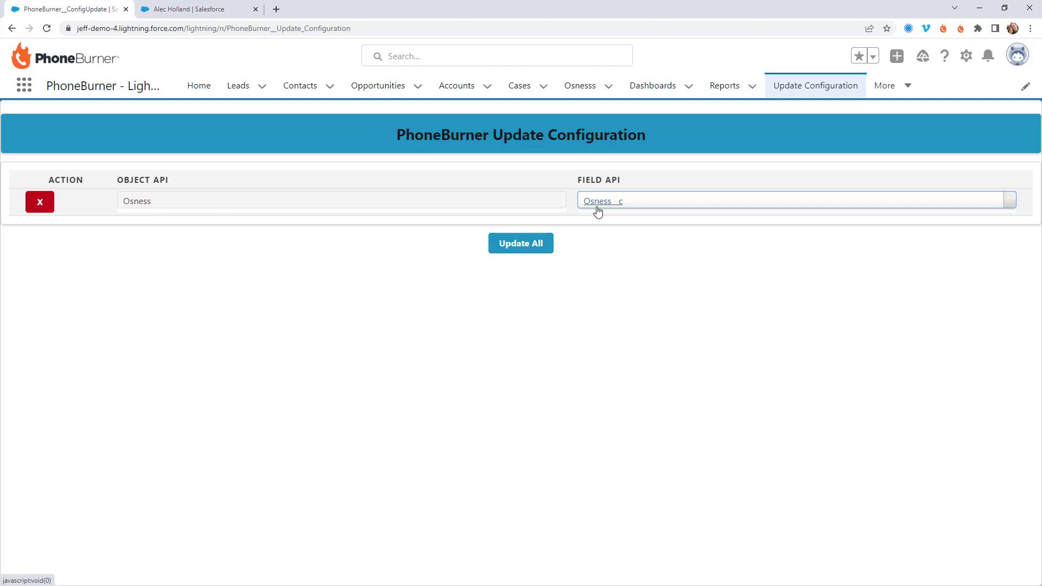
{"action": "left_click", "coordinate": [580, 93]}
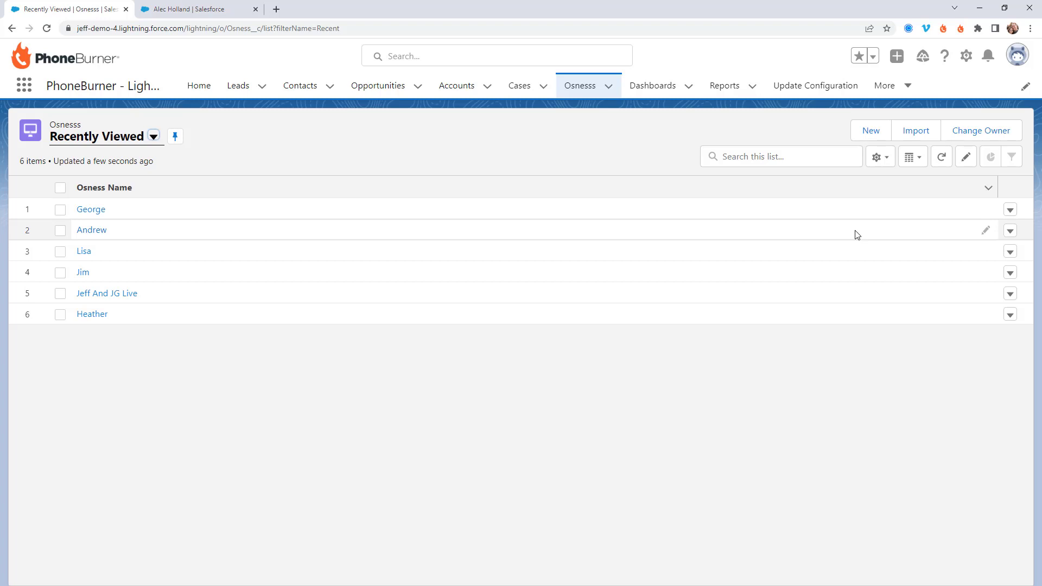
{"action": "left_click", "coordinate": [966, 56]}
Step: Find the Osness object in Setup's Object Manager and go to its Search Layouts
{"action": "left_click", "coordinate": [922, 100]}
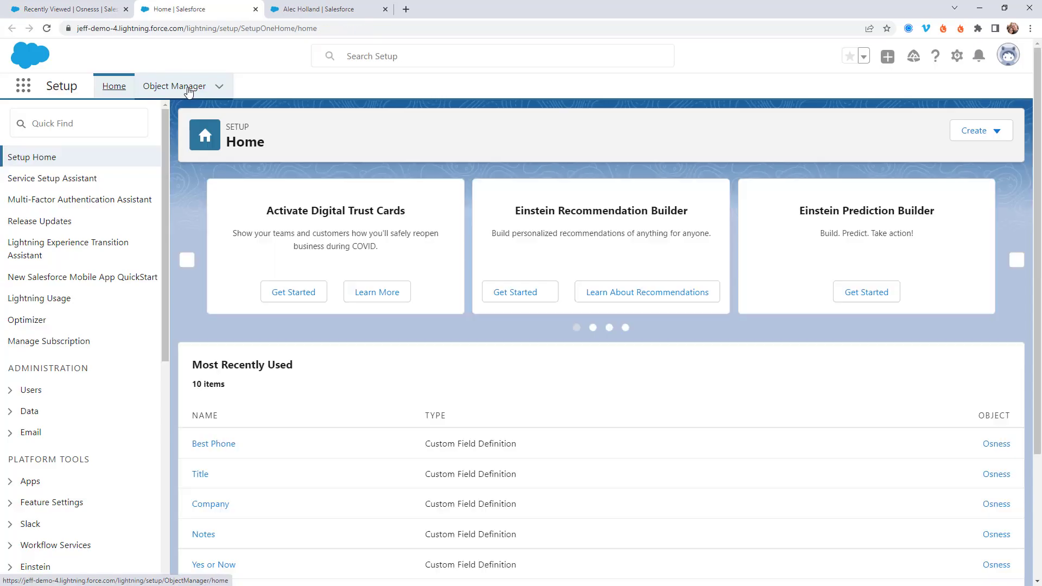
{"action": "left_click", "coordinate": [187, 88]}
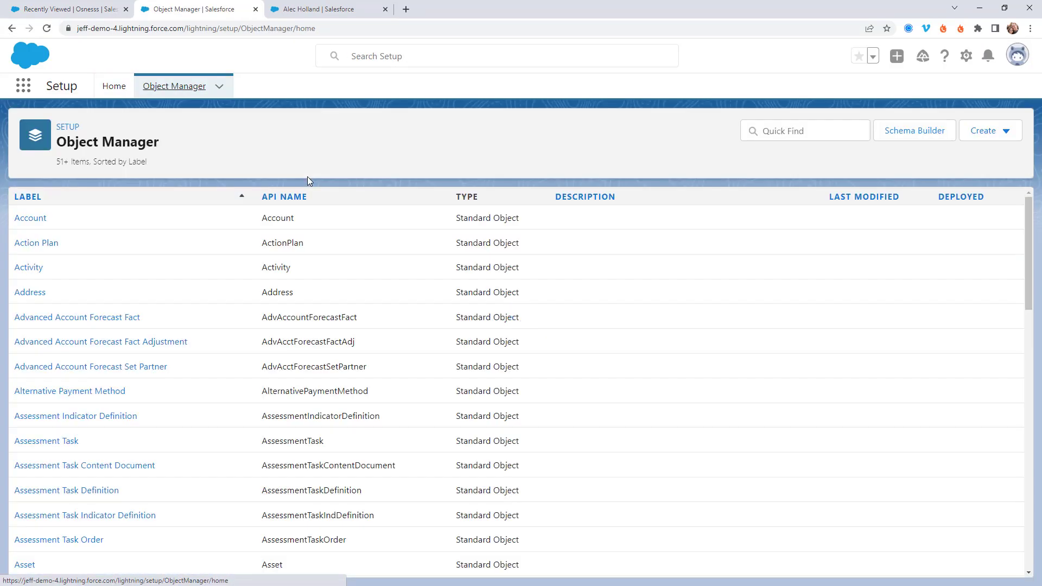
{"action": "left_click", "coordinate": [843, 132]}
{"action": "type", "text": "osness"}
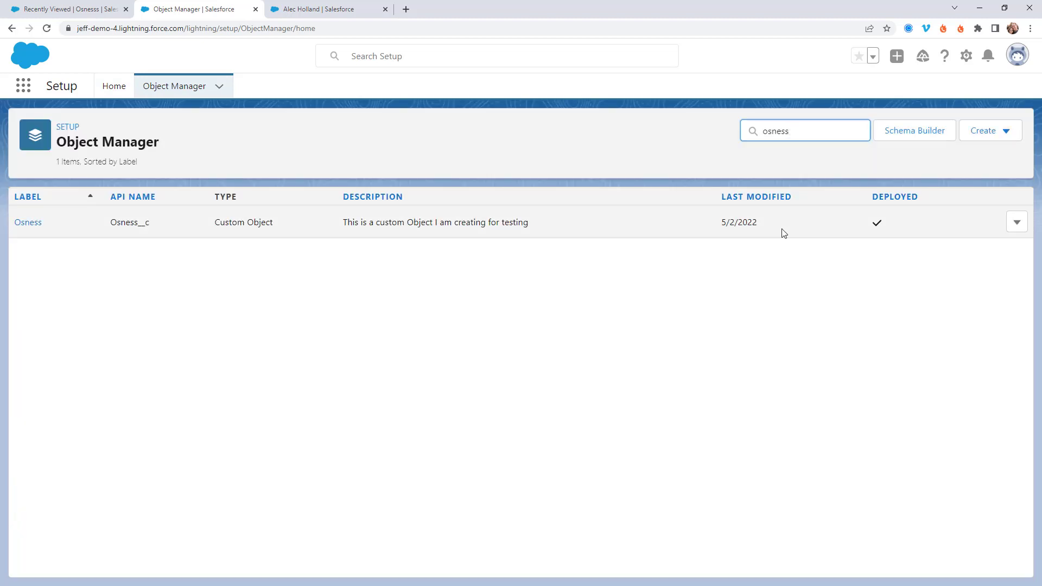
{"action": "left_click", "coordinate": [31, 222]}
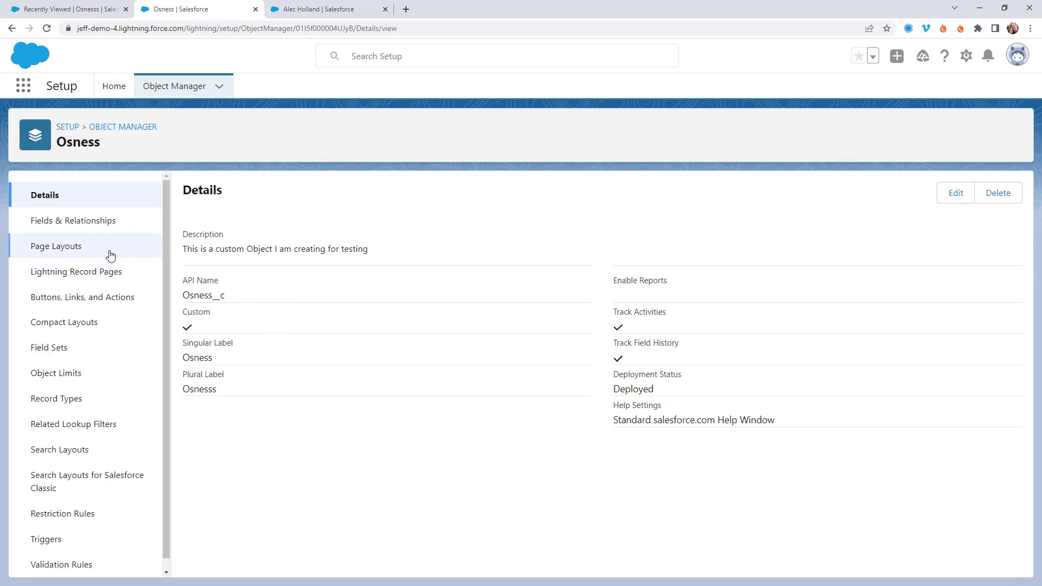
{"action": "scroll", "coordinate": [108, 254], "scroll_direction": "down", "scroll_amount": 1}
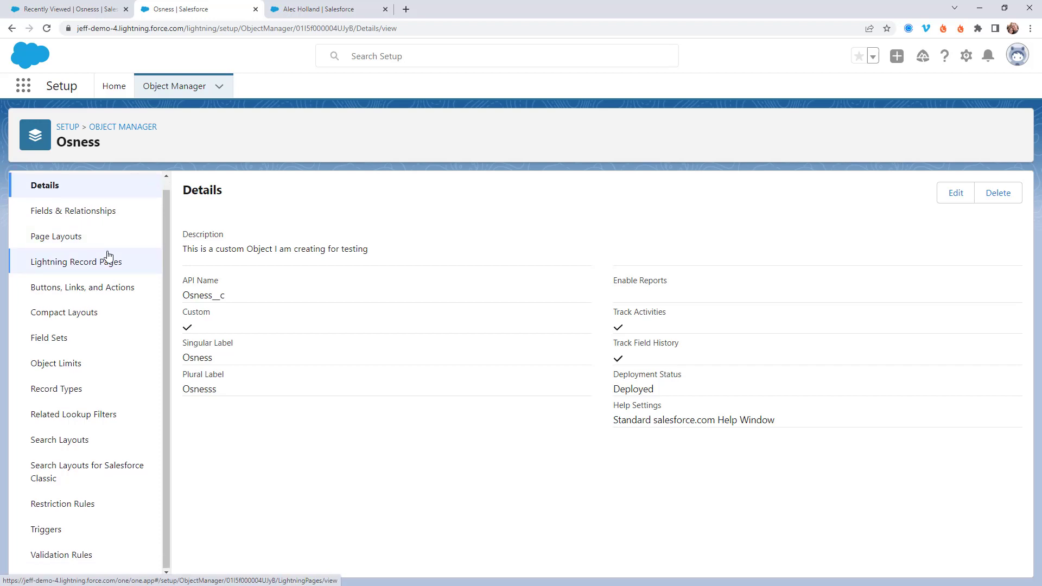
{"action": "left_click", "coordinate": [63, 441]}
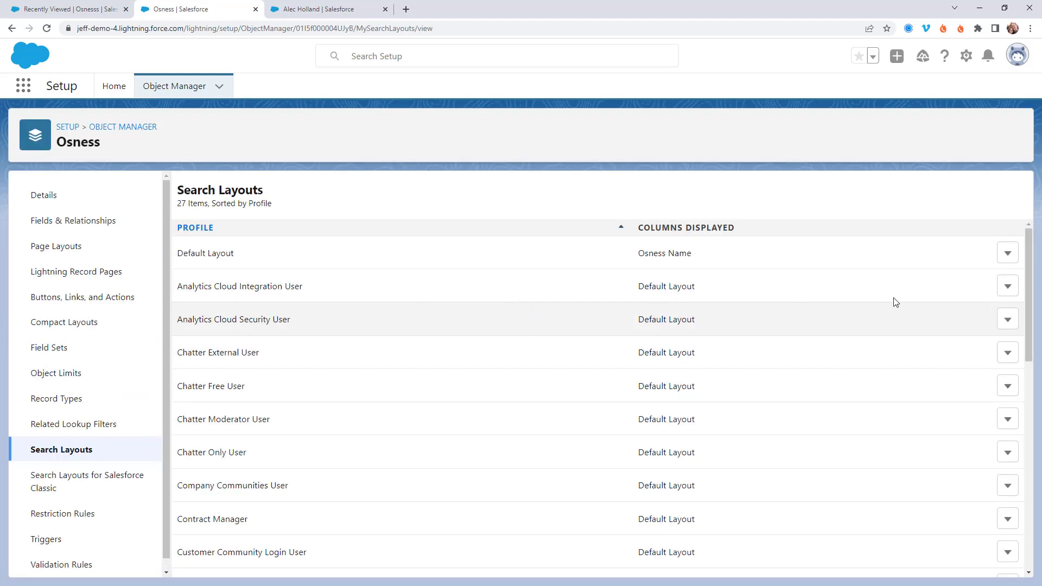
Step: Add the Begin Osness PhoneBurner Session button to the Default Layout and save it
{"action": "left_click", "coordinate": [1008, 254]}
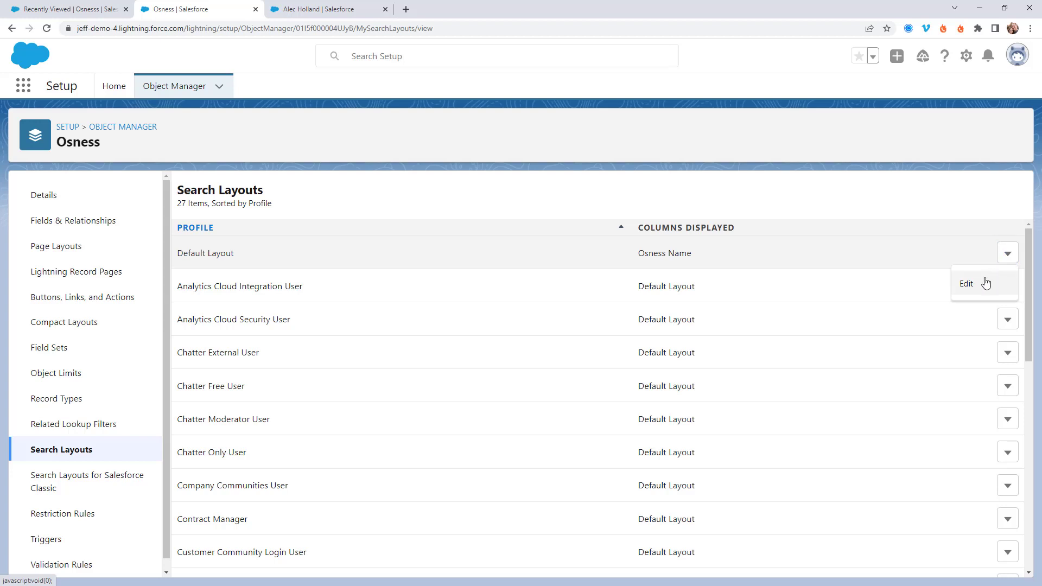
{"action": "left_click", "coordinate": [983, 283]}
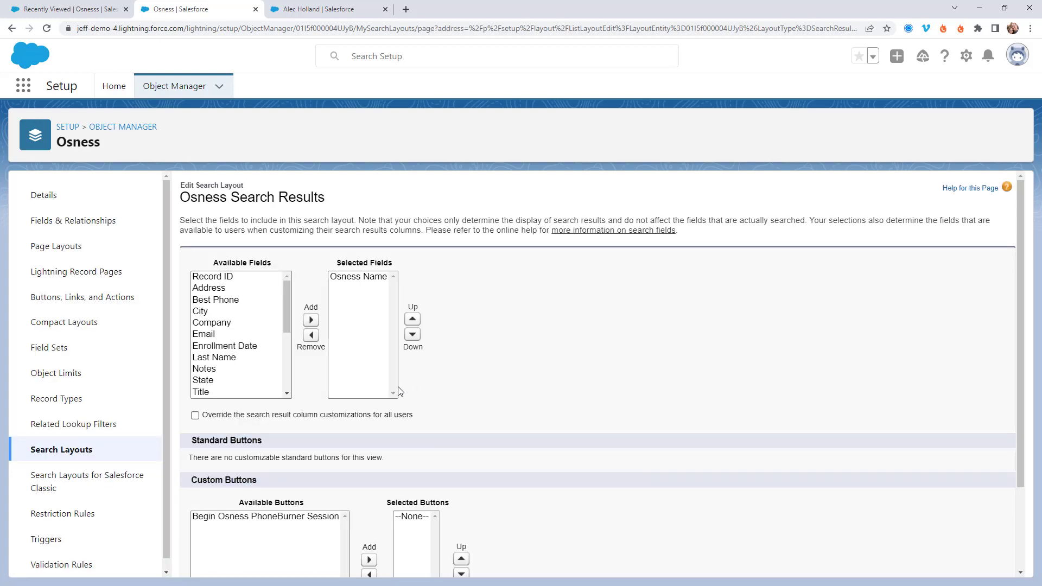
{"action": "left_click", "coordinate": [263, 517]}
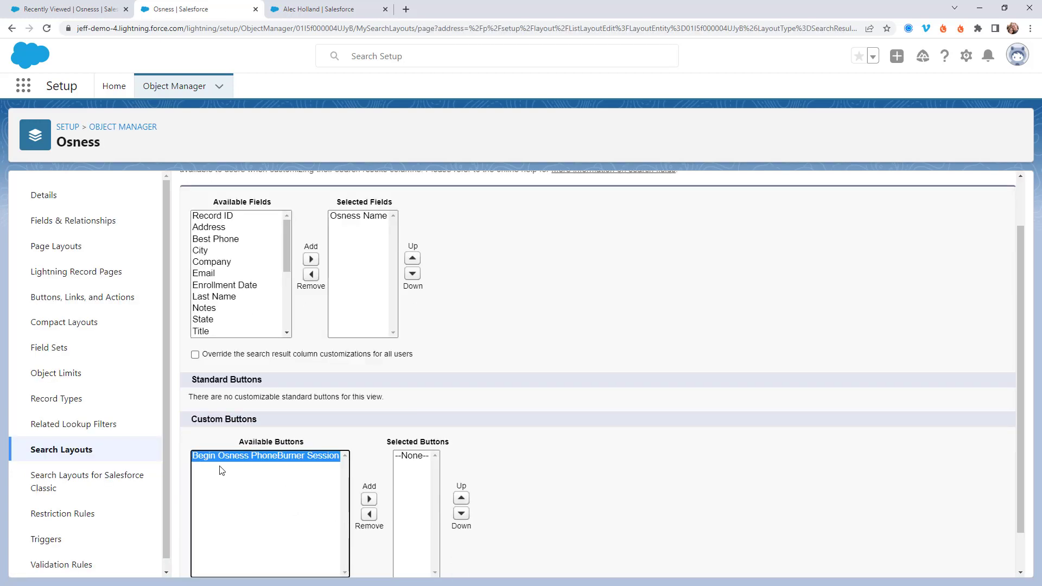
{"action": "left_click", "coordinate": [369, 499]}
{"action": "scroll", "coordinate": [517, 484], "scroll_direction": "down", "scroll_amount": 2}
{"action": "left_click", "coordinate": [445, 559]}
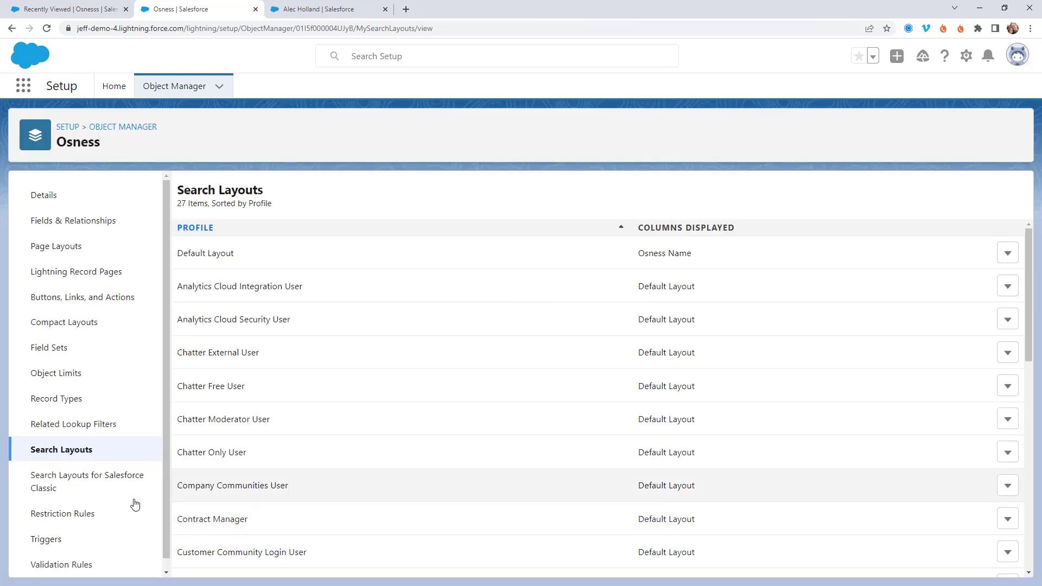
Step: Save the Salesforce Classic List View layout with the session button selected
{"action": "left_click", "coordinate": [65, 485]}
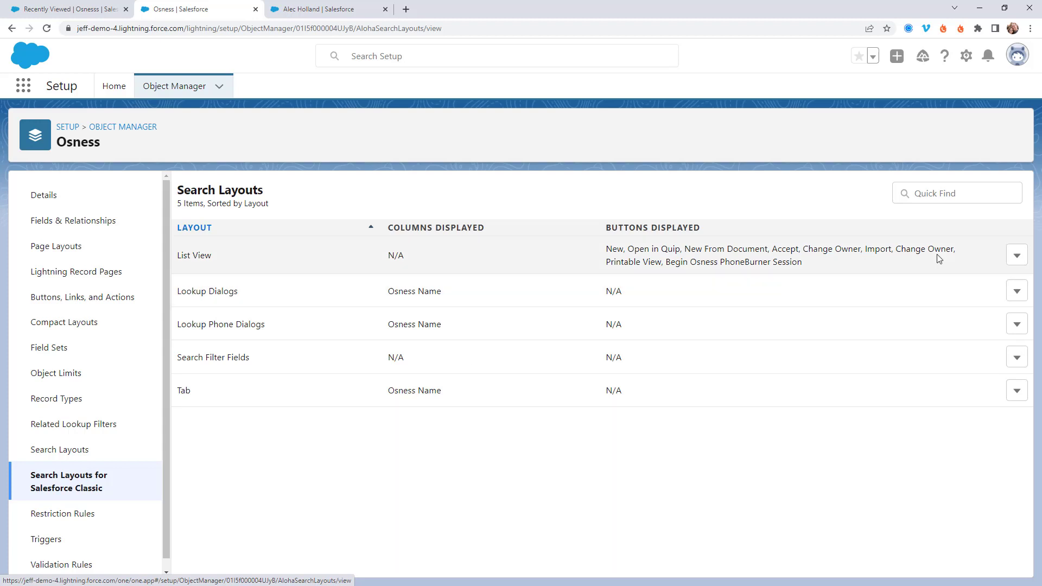
{"action": "left_click", "coordinate": [1017, 256]}
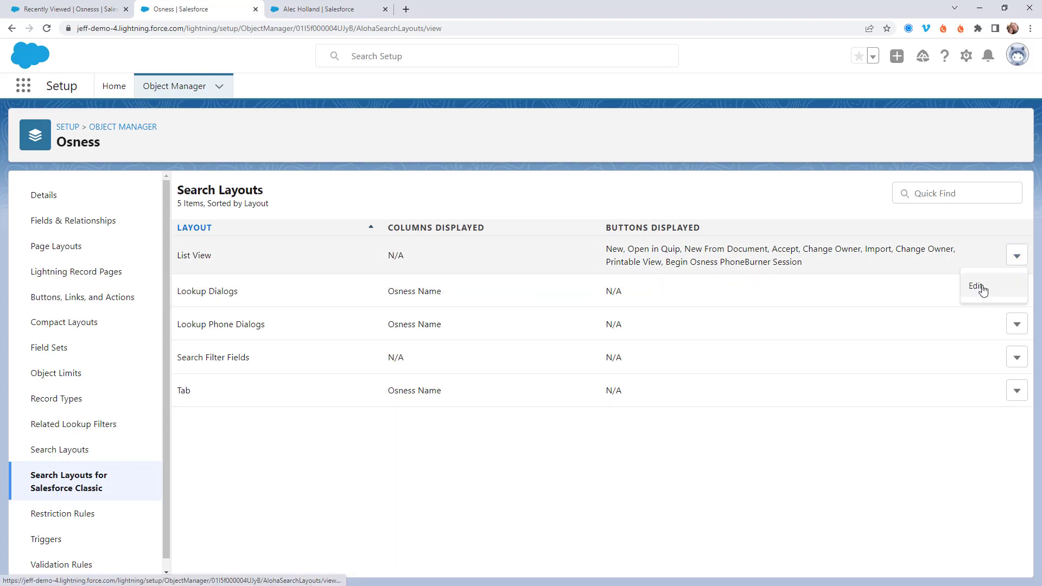
{"action": "left_click", "coordinate": [987, 286]}
{"action": "scroll", "coordinate": [298, 358], "scroll_direction": "down", "scroll_amount": 2}
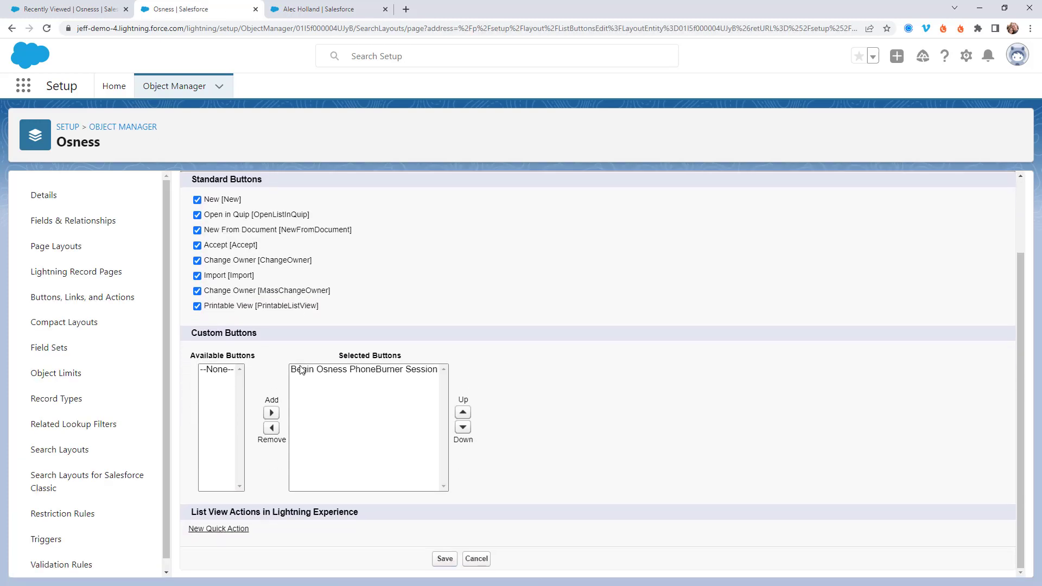
{"action": "left_click", "coordinate": [444, 559]}
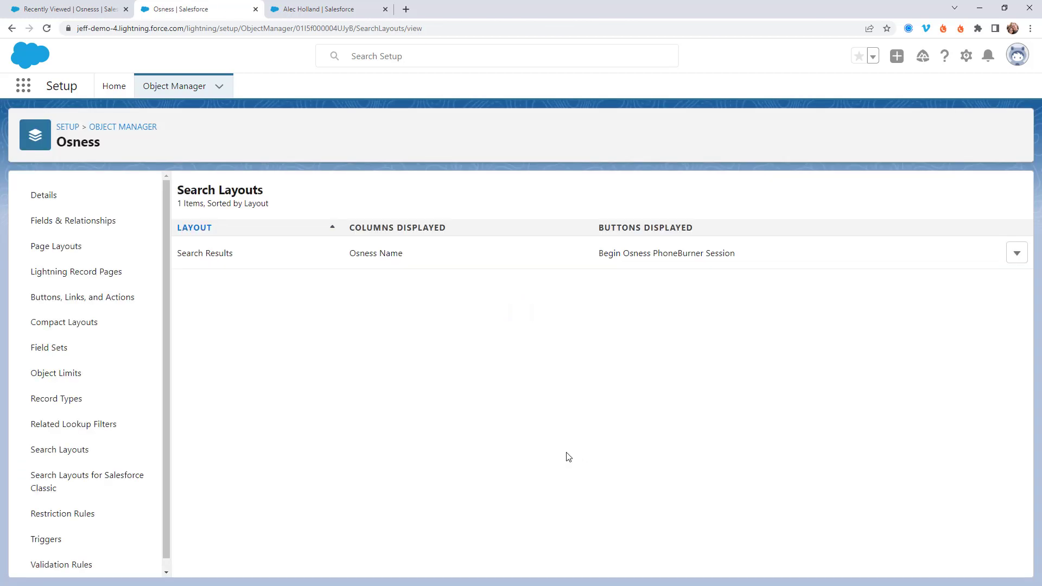
Step: Switch the Osnesss list to the All view and select all 14 records
{"action": "left_click", "coordinate": [72, 12]}
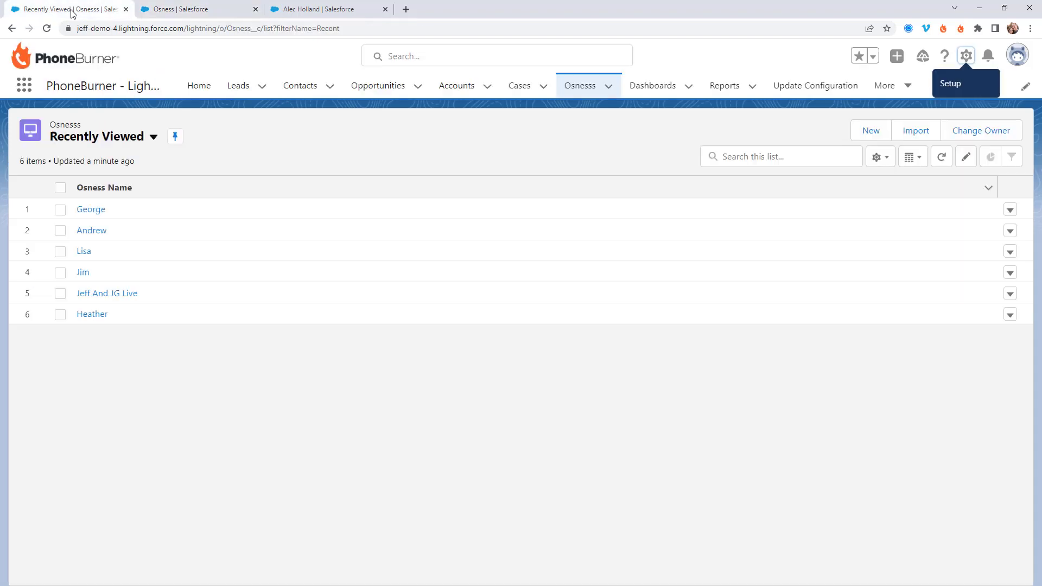
{"action": "left_click", "coordinate": [580, 88]}
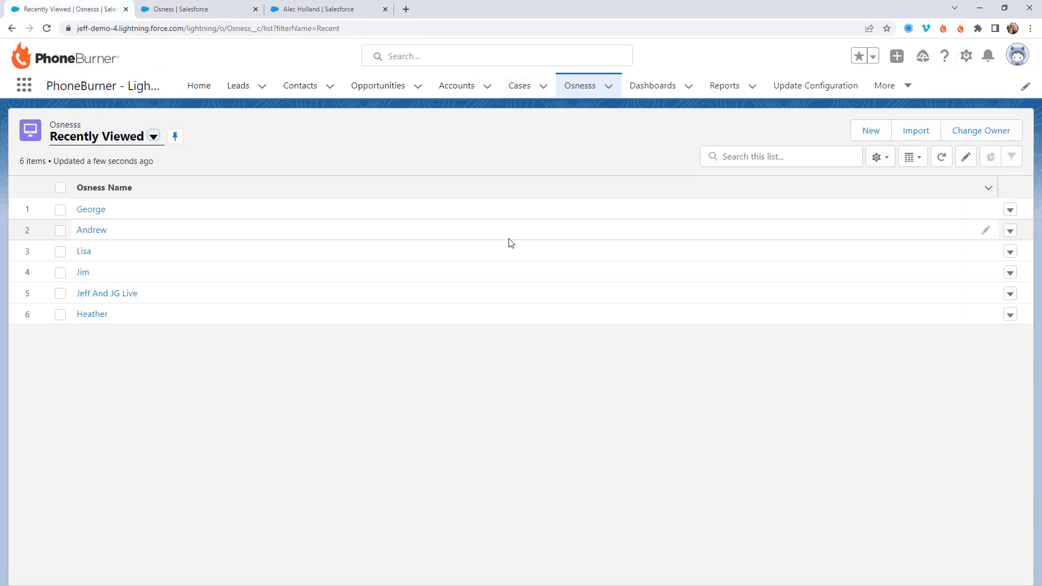
{"action": "left_click", "coordinate": [157, 139]}
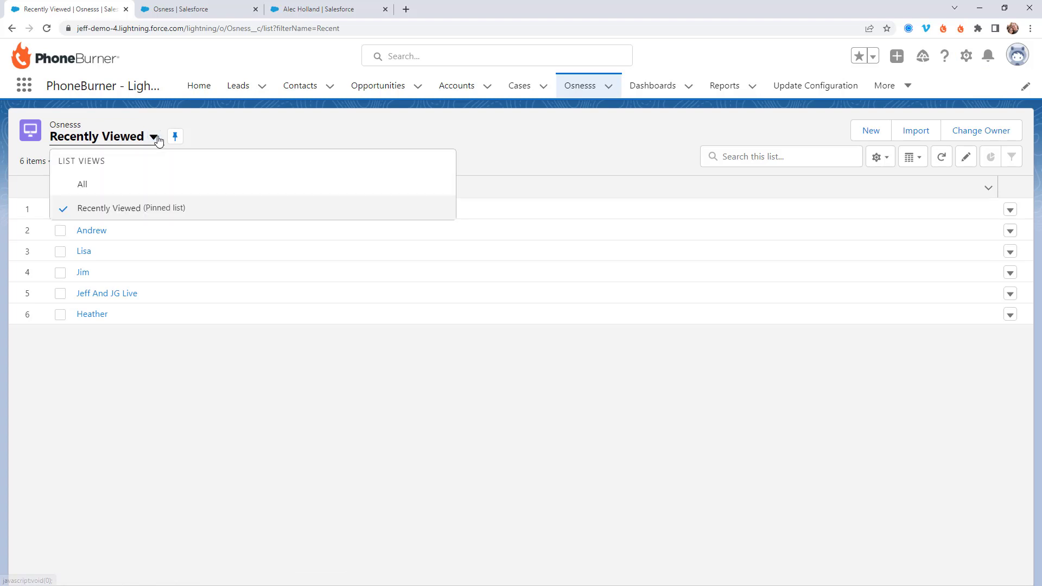
{"action": "left_click", "coordinate": [95, 186]}
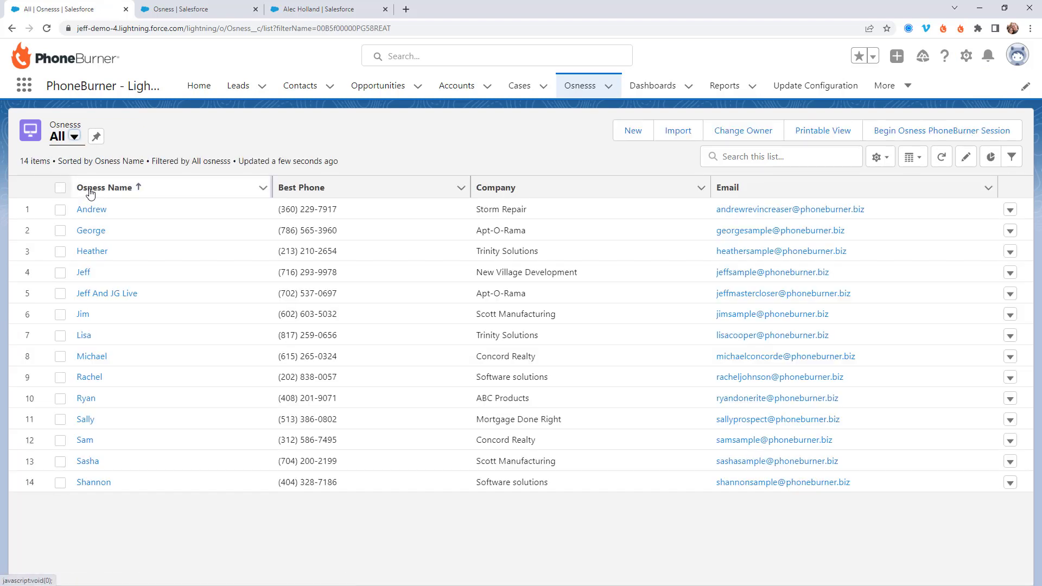
{"action": "left_click", "coordinate": [60, 188]}
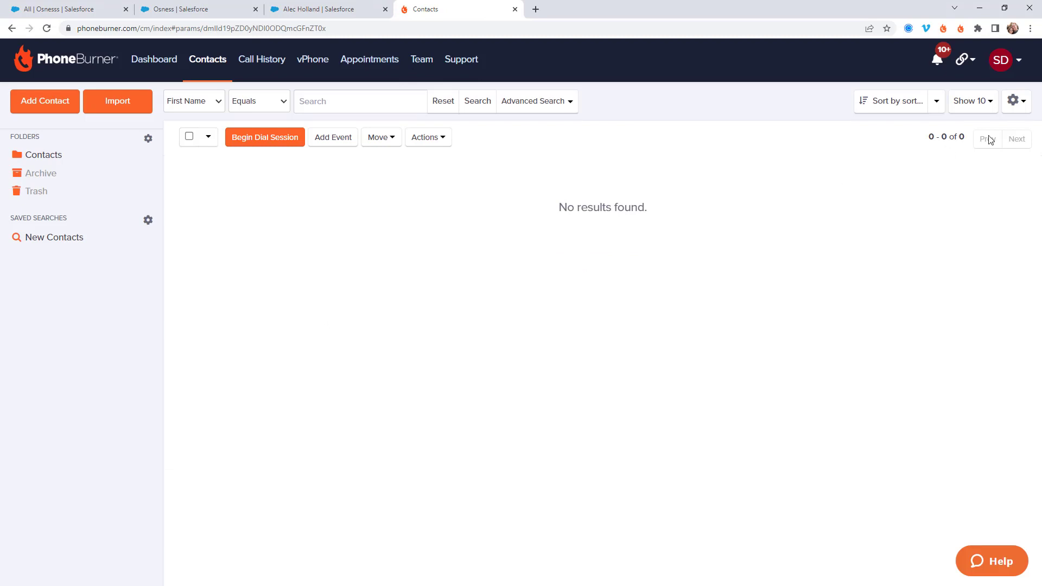
Step: Bring up PhoneBurner's Salesforce integration details and scroll to the Custom Mappings
{"action": "left_click", "coordinate": [1013, 64]}
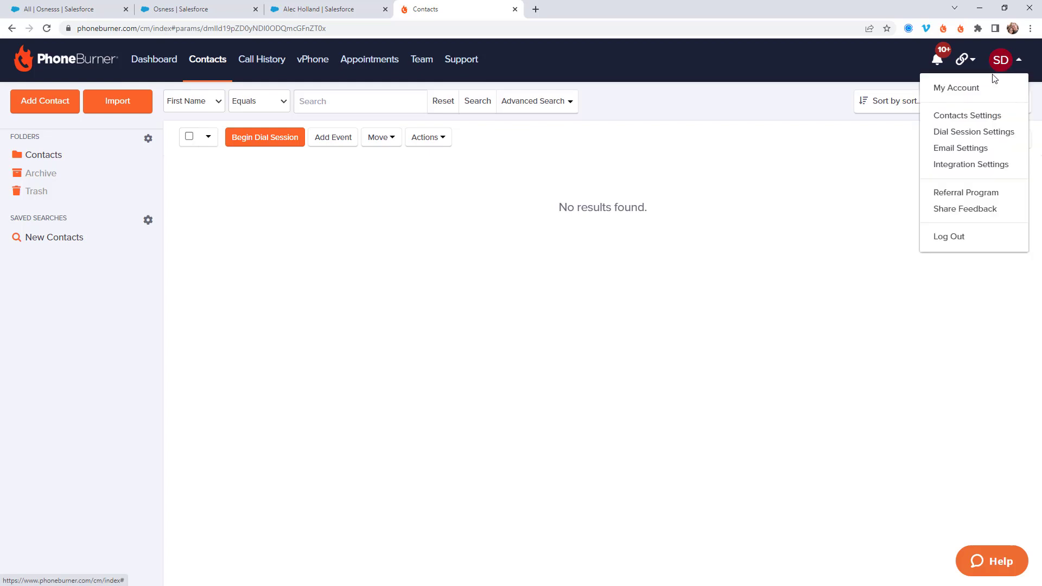
{"action": "left_click", "coordinate": [962, 165]}
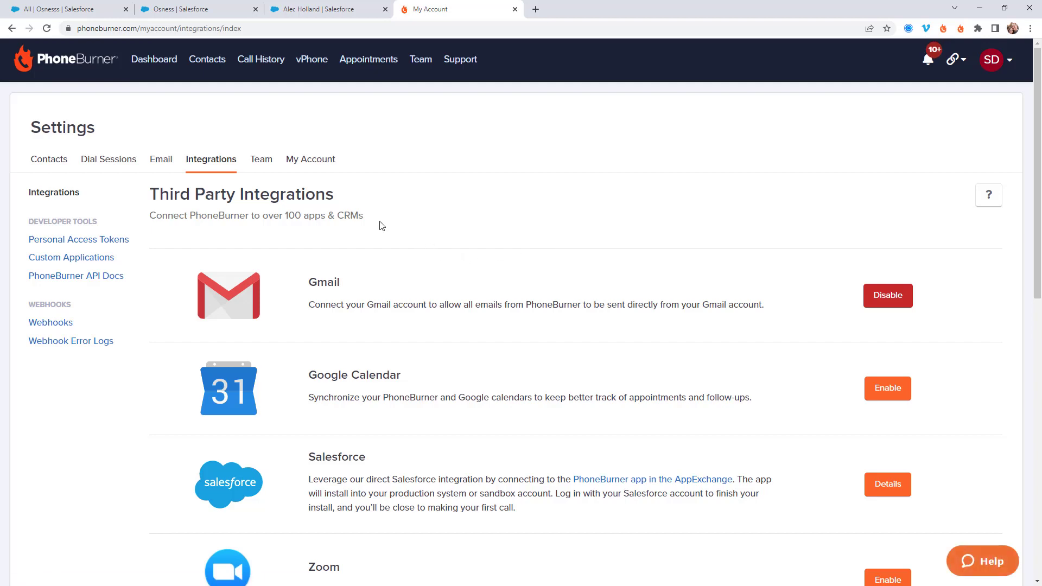
{"action": "scroll", "coordinate": [379, 228], "scroll_direction": "down", "scroll_amount": 4}
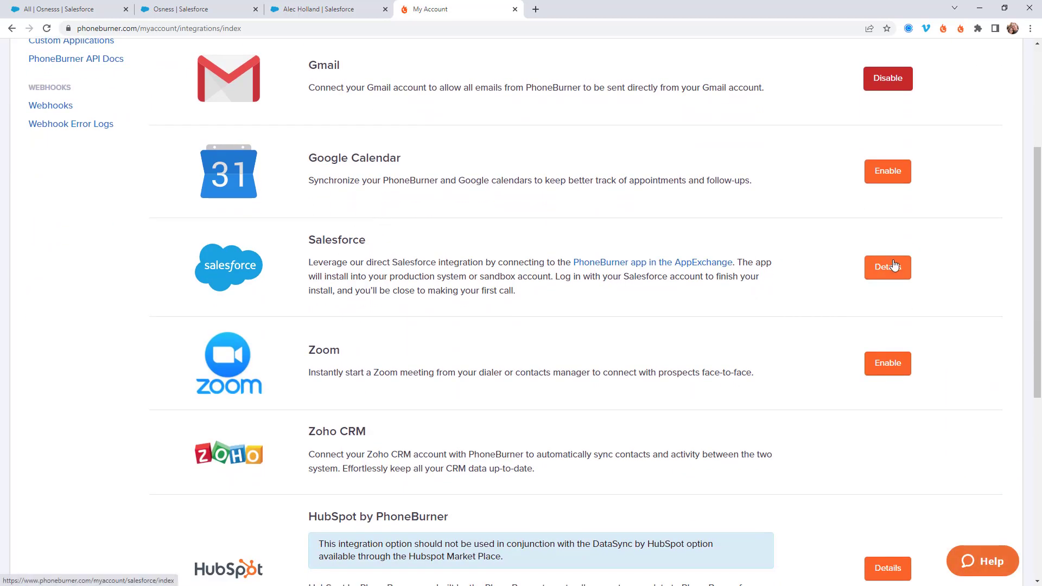
{"action": "left_click", "coordinate": [874, 266]}
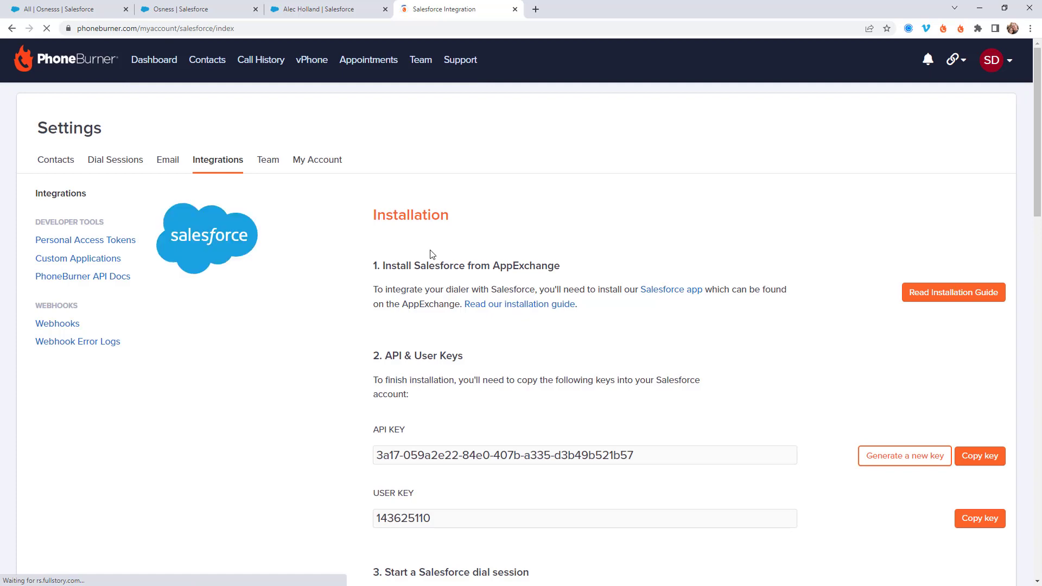
{"action": "scroll", "coordinate": [543, 250], "scroll_direction": "down", "scroll_amount": 8}
{"action": "scroll", "coordinate": [543, 251], "scroll_direction": "down", "scroll_amount": 7}
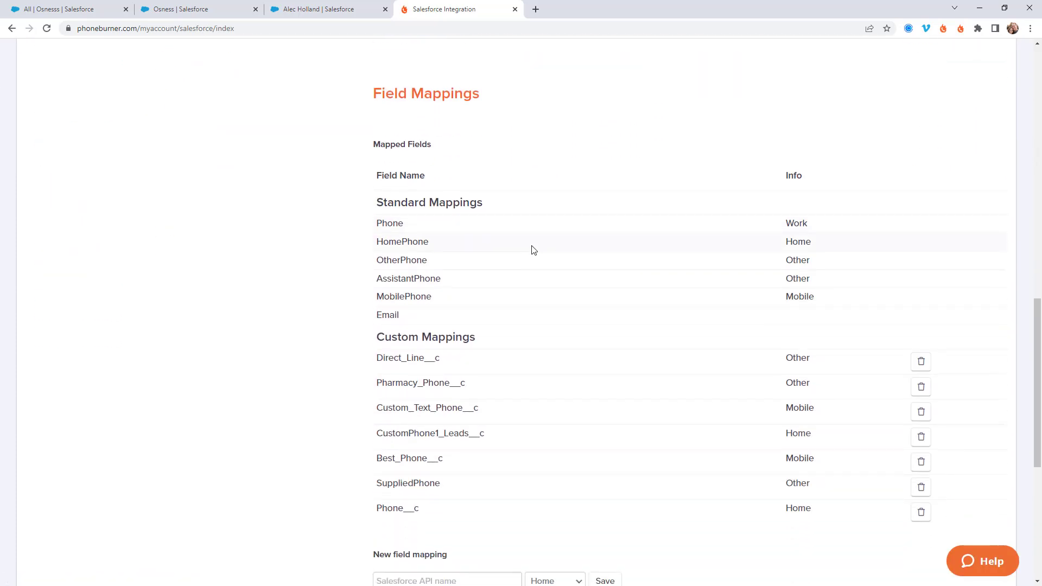
{"action": "scroll", "coordinate": [535, 250], "scroll_direction": "down", "scroll_amount": 1}
{"action": "left_click_drag", "start_coordinate": [487, 286], "coordinate": [382, 283]}
{"action": "scroll", "coordinate": [516, 333], "scroll_direction": "down", "scroll_amount": 2}
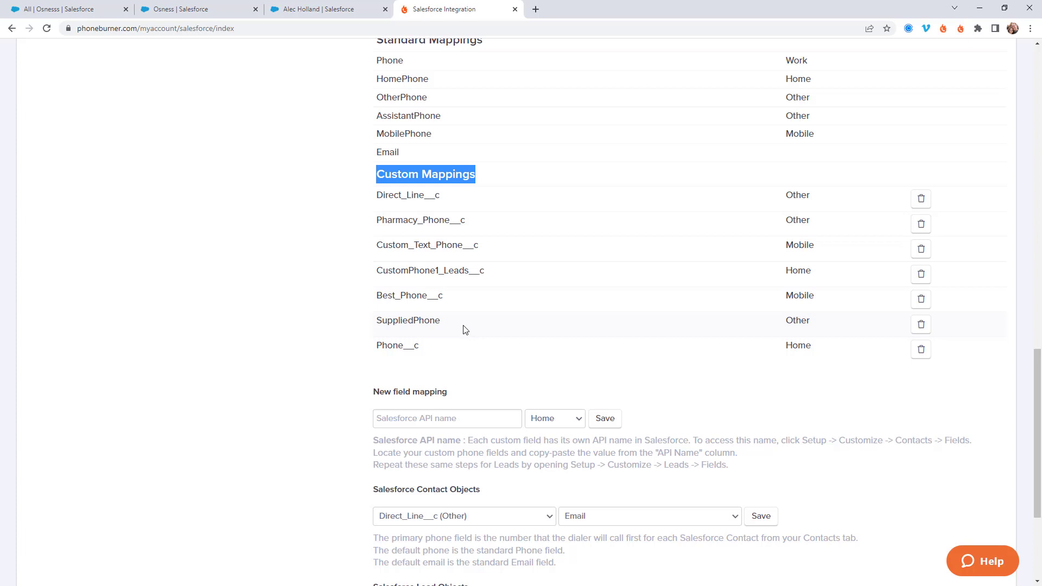
Step: Copy the Best Phone field's API name Best_Phone__c from Osness Fields & Relationships
{"action": "left_click", "coordinate": [203, 11]}
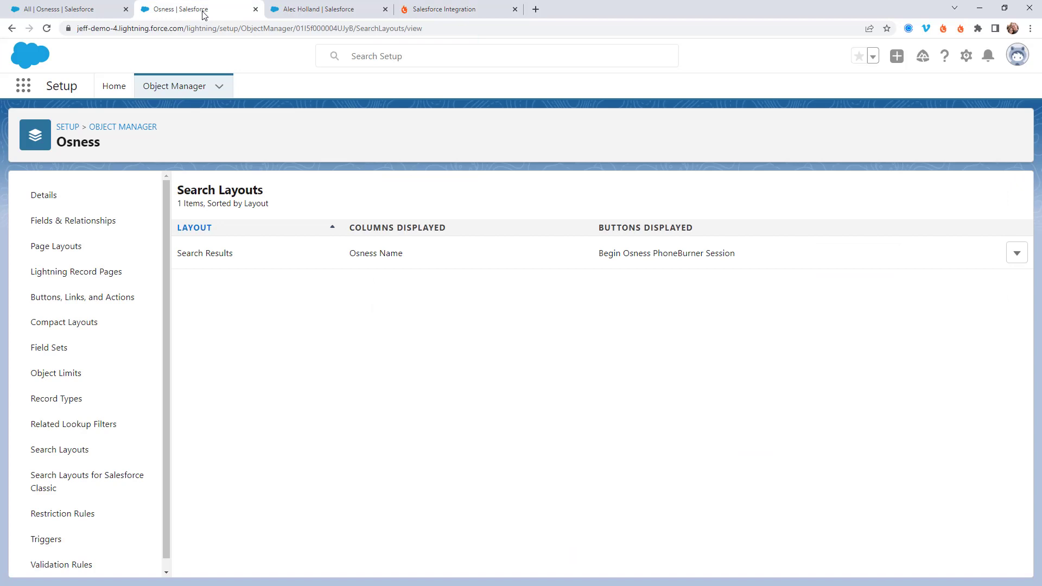
{"action": "left_click", "coordinate": [82, 221]}
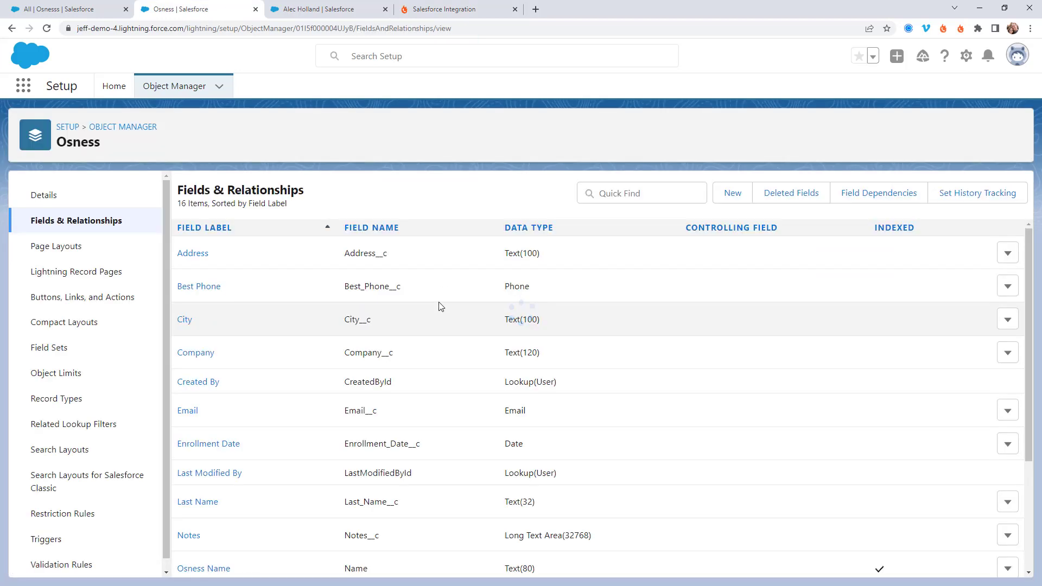
{"action": "scroll", "coordinate": [328, 260], "scroll_direction": "down", "scroll_amount": 4}
{"action": "scroll", "coordinate": [328, 263], "scroll_direction": "up", "scroll_amount": 5}
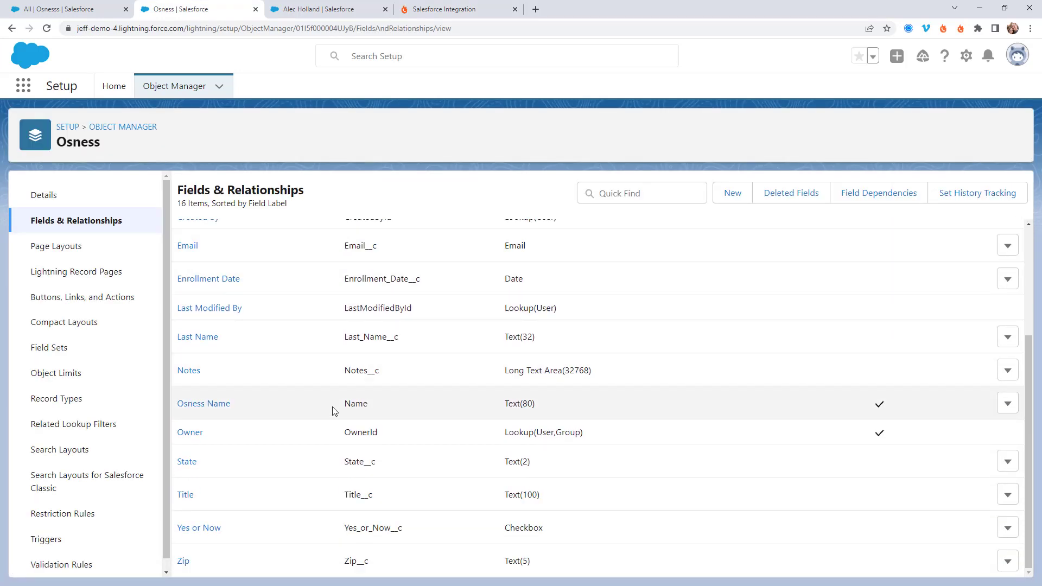
{"action": "left_click_drag", "start_coordinate": [226, 284], "coordinate": [179, 286]}
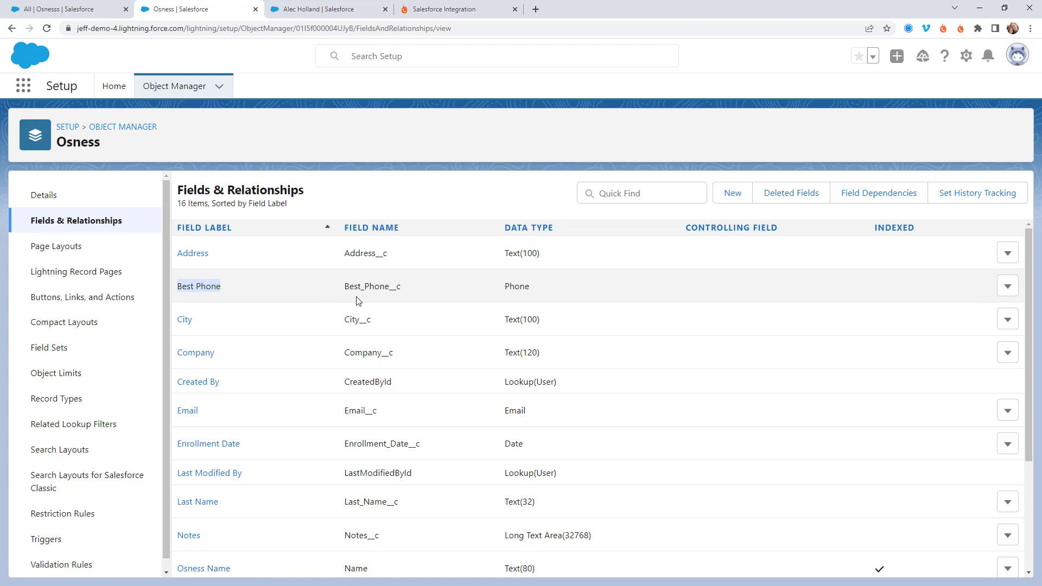
{"action": "left_click_drag", "start_coordinate": [402, 286], "coordinate": [347, 286]}
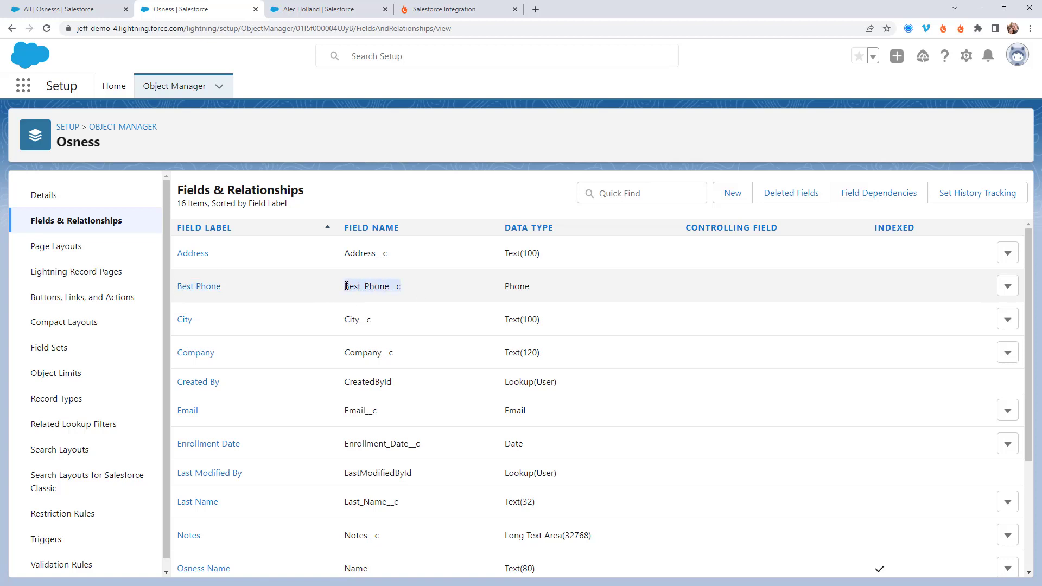
{"action": "left_click", "coordinate": [429, 10]}
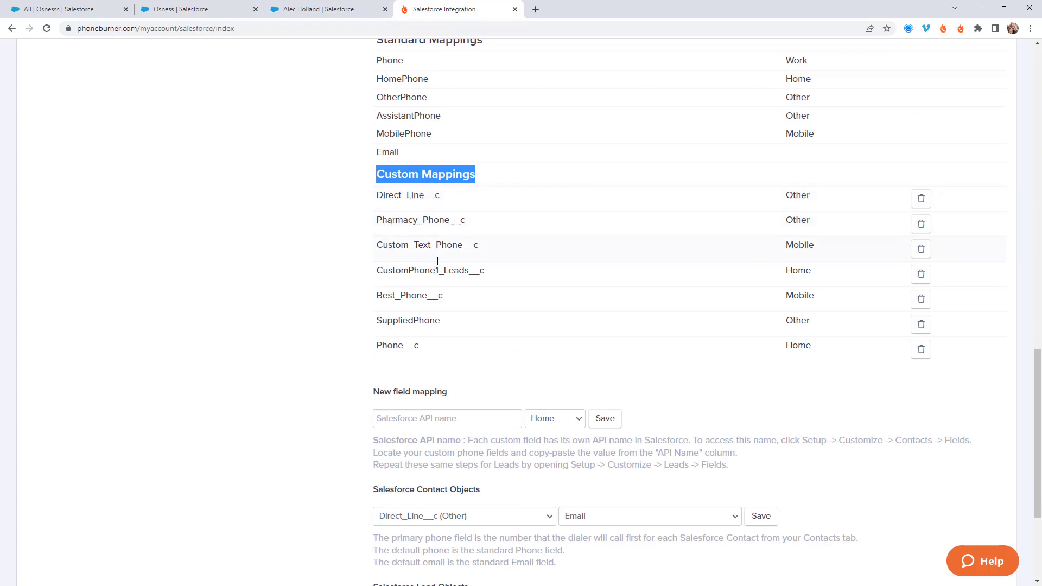
Step: Paste Best_Phone__c into a new mapping's API name and set its phone type to Other
{"action": "left_click_drag", "start_coordinate": [450, 302], "coordinate": [377, 289]}
{"action": "key", "text": "ctrl+c"}
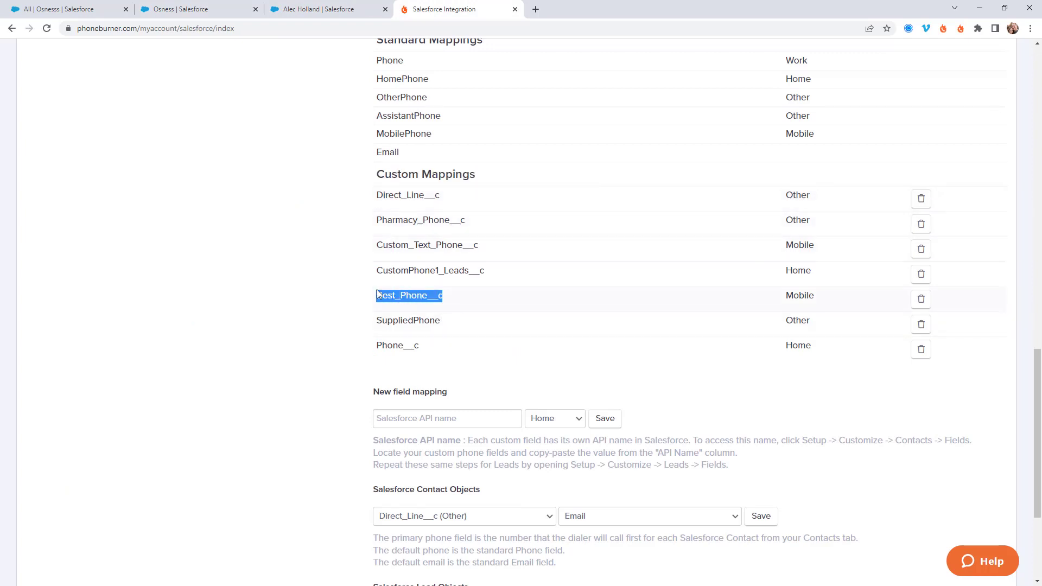
{"action": "left_click", "coordinate": [427, 416]}
{"action": "key", "text": "ctrl+v"}
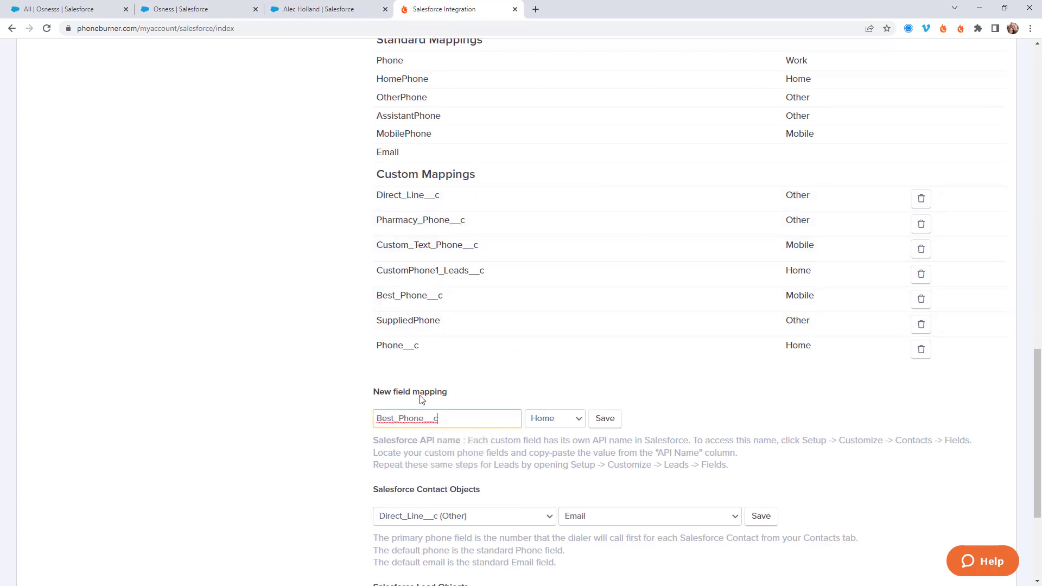
{"action": "left_click", "coordinate": [558, 419]}
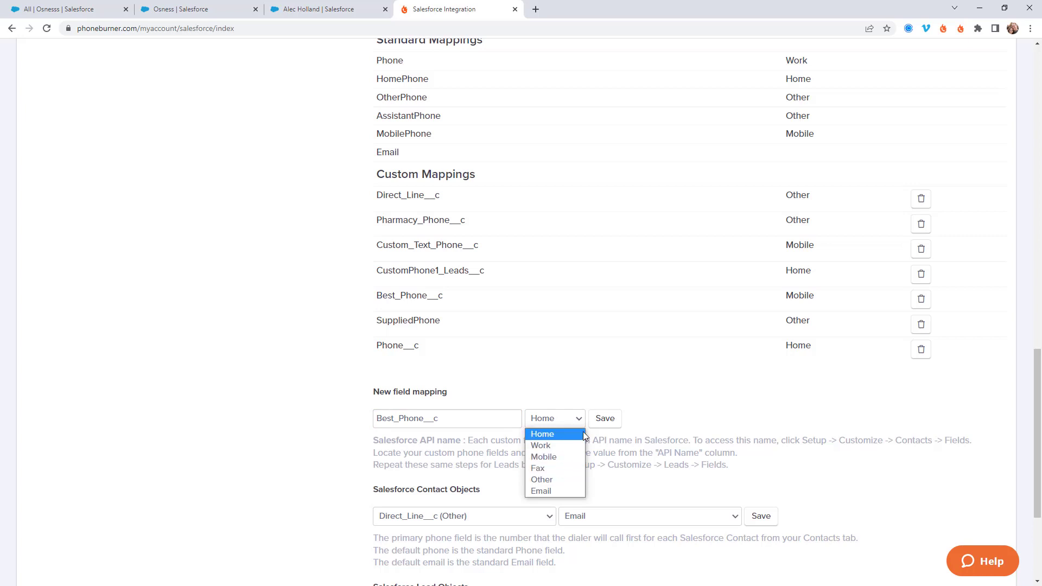
{"action": "left_click", "coordinate": [564, 480]}
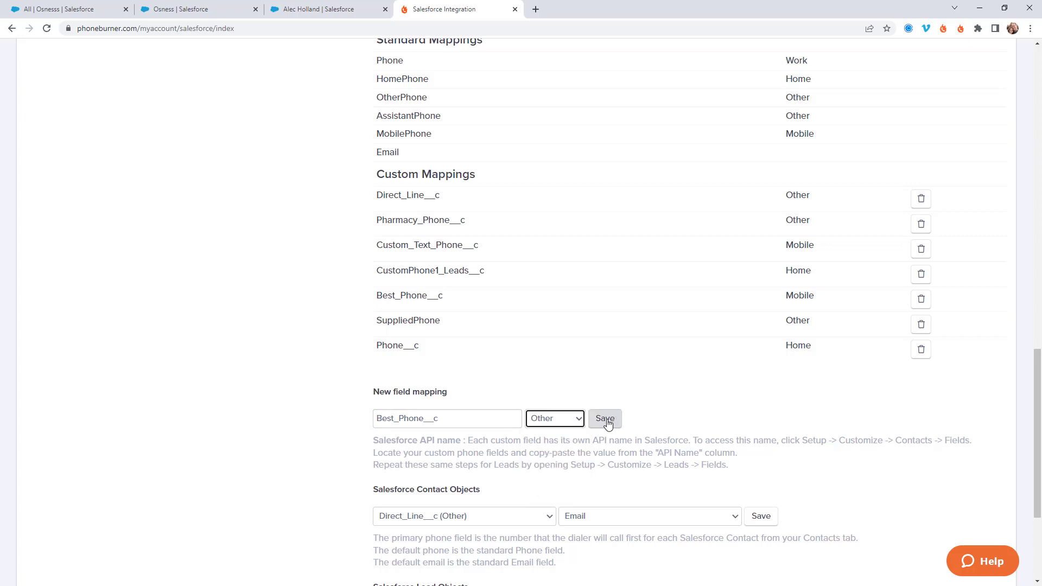